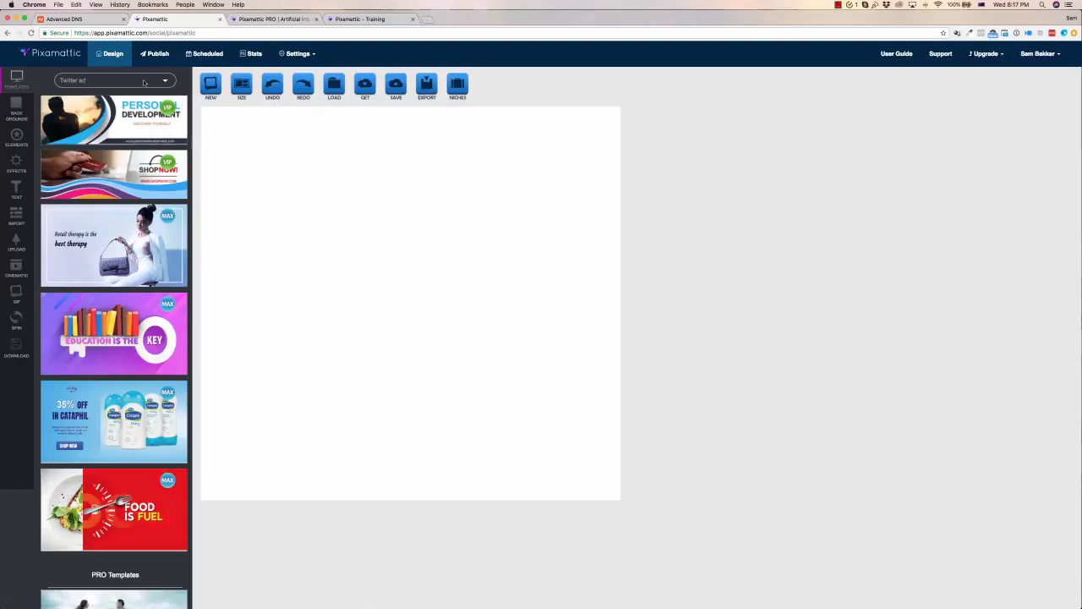
{"action": "left_click", "coordinate": [156, 82]}
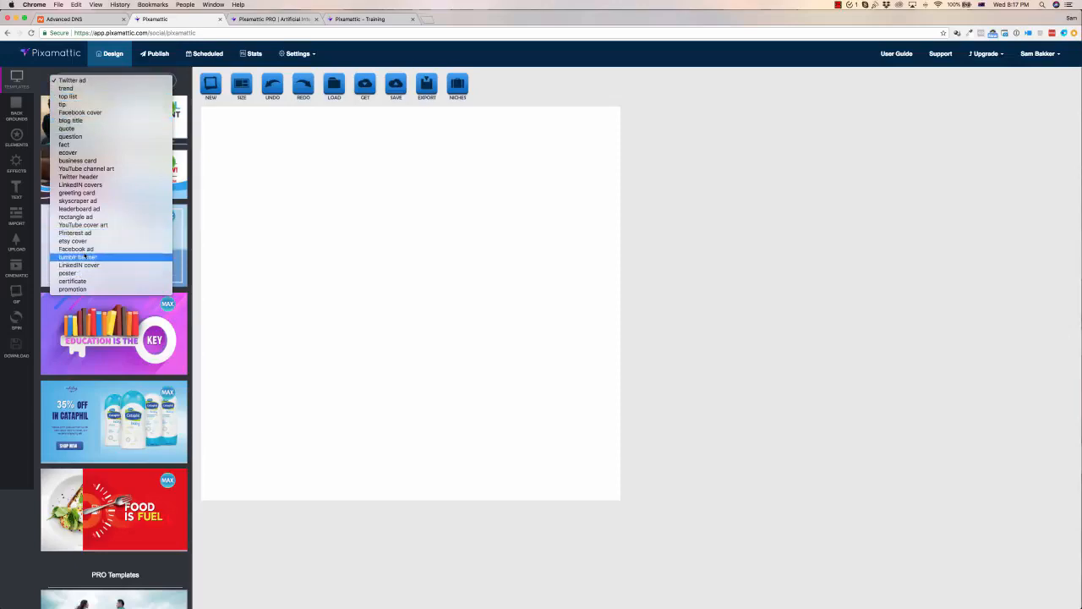
{"action": "left_click", "coordinate": [688, 239]}
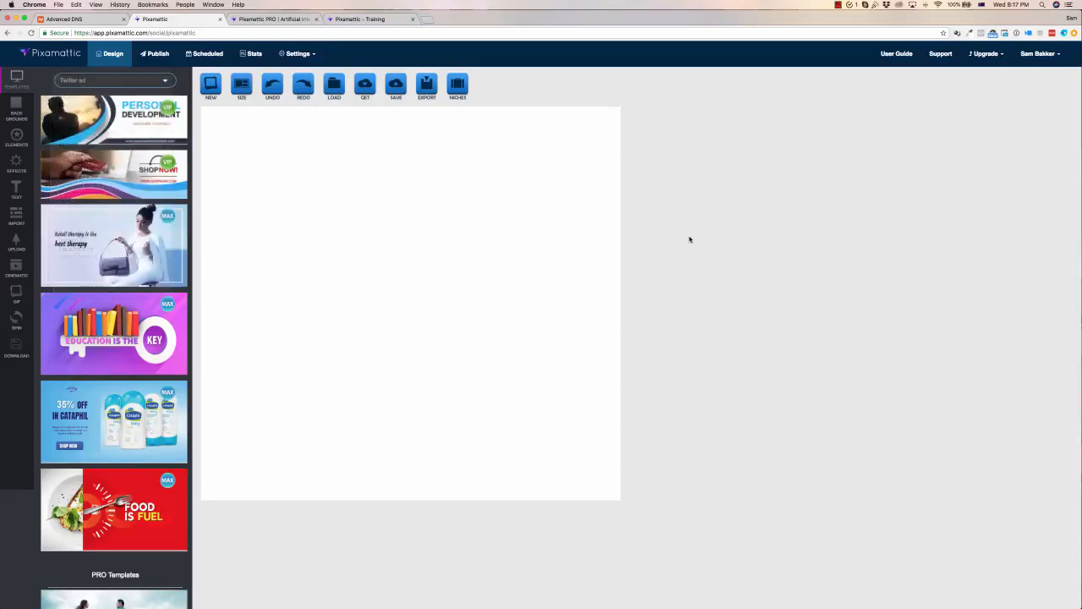
Try the business card, Twitter header and Instagram ad preset canvas sizes
{"action": "left_click", "coordinate": [241, 84]}
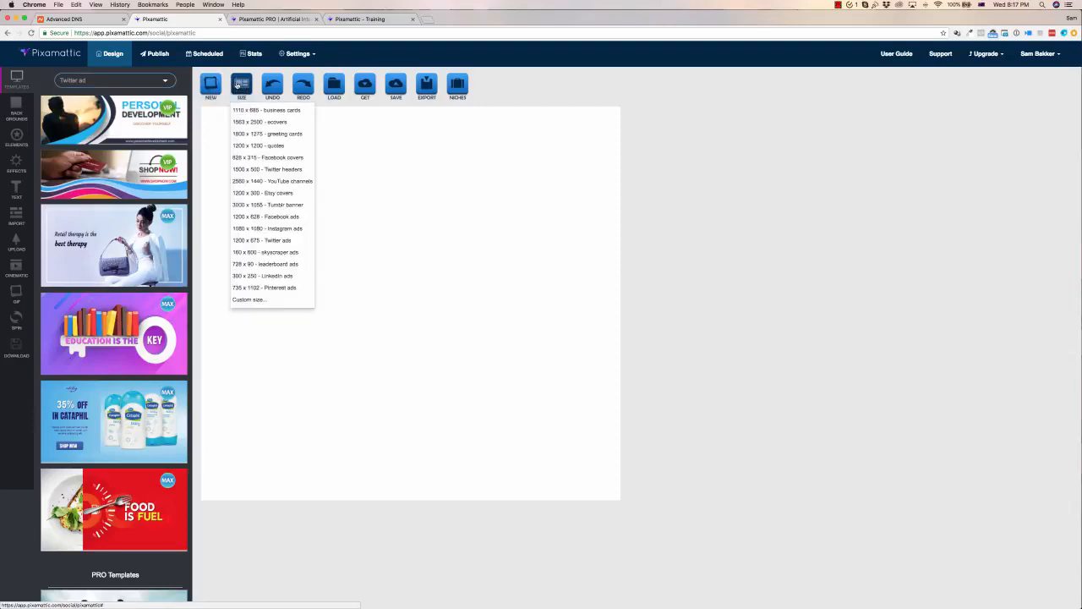
{"action": "left_click", "coordinate": [278, 111]}
{"action": "left_click", "coordinate": [241, 83]}
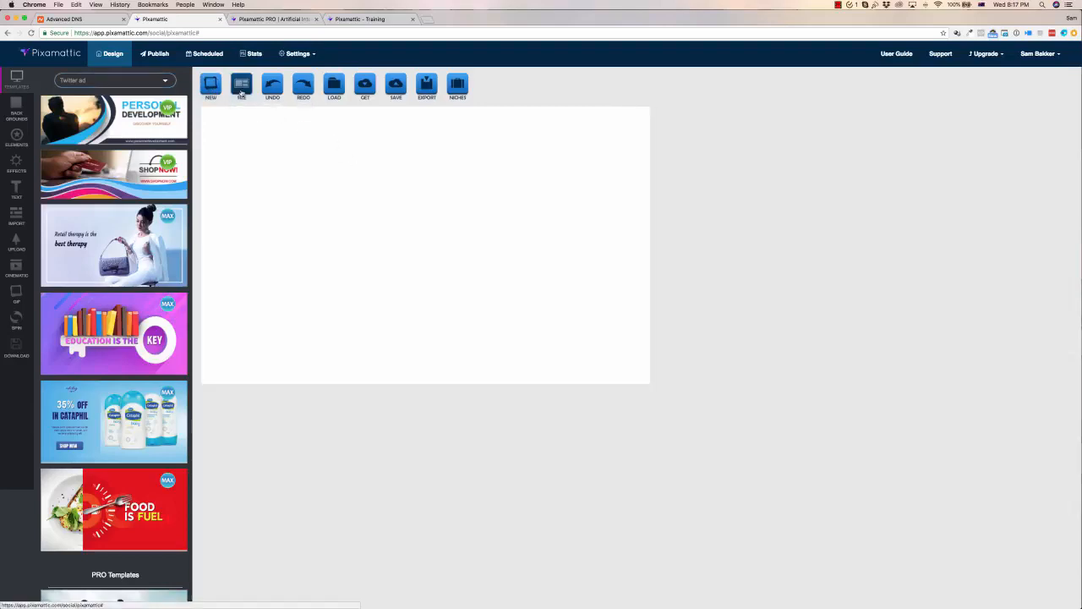
{"action": "left_click", "coordinate": [269, 171]}
{"action": "left_click", "coordinate": [241, 88]}
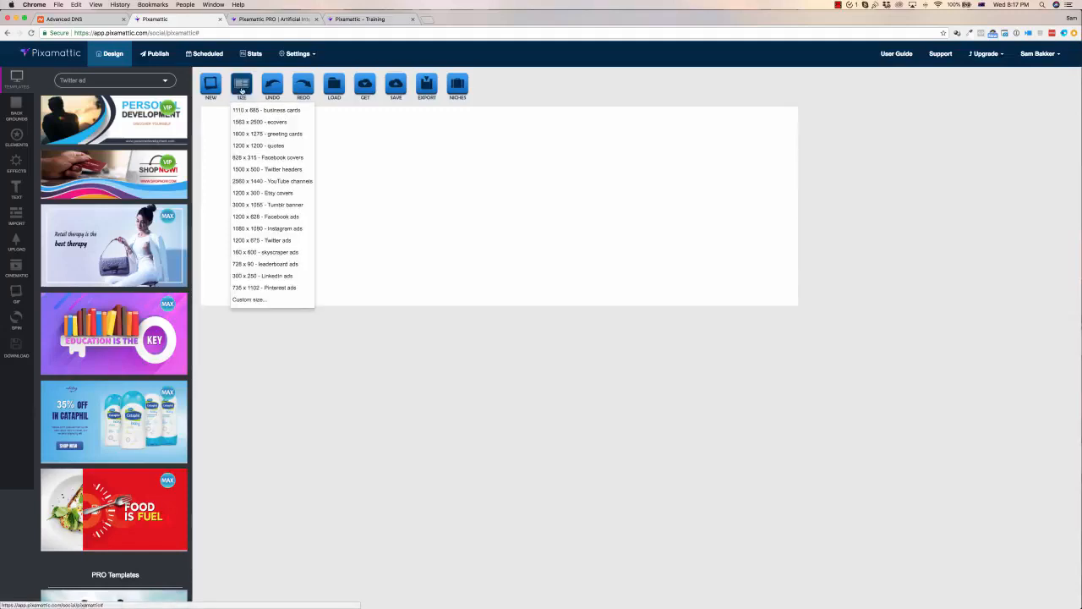
{"action": "left_click", "coordinate": [287, 230]}
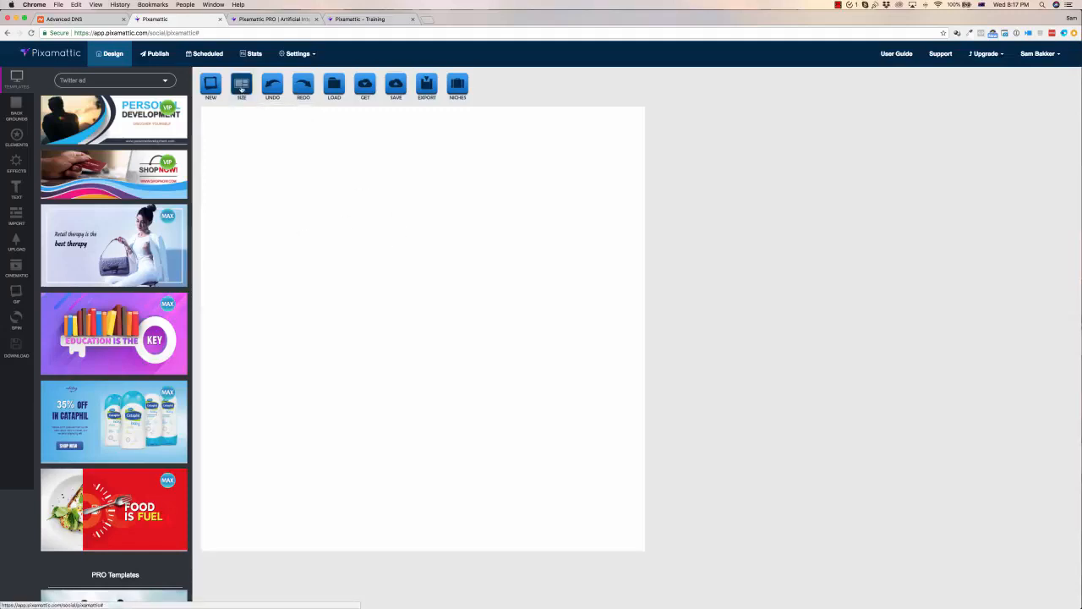
Set the canvas size to the 828 x 315 Facebook covers preset
{"action": "left_click", "coordinate": [241, 84]}
{"action": "left_click", "coordinate": [273, 161]}
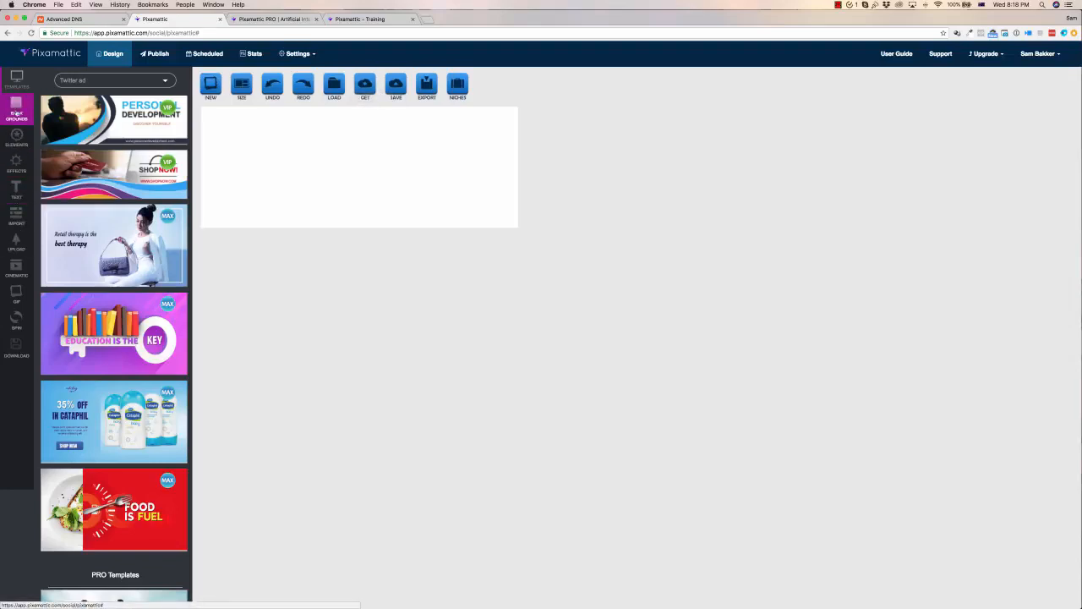
{"action": "left_click", "coordinate": [16, 218]}
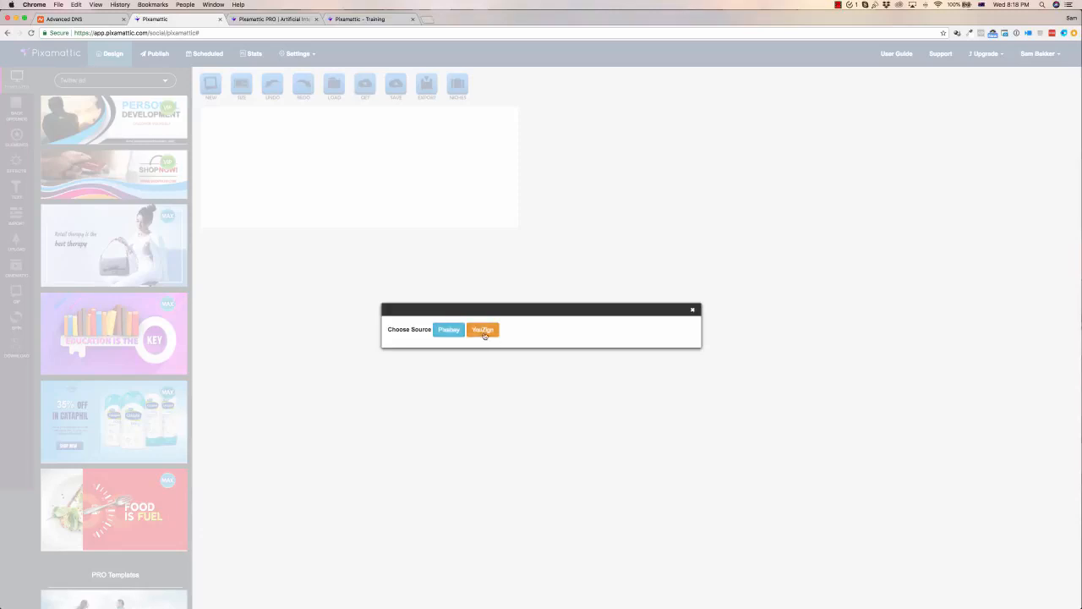
{"action": "left_click", "coordinate": [692, 310]}
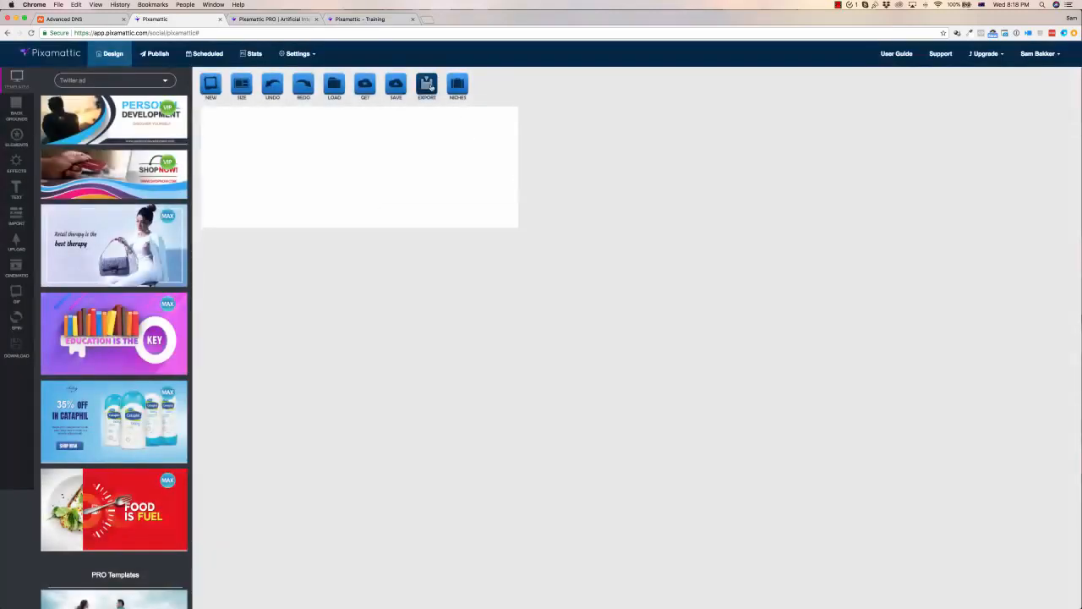
{"action": "left_click", "coordinate": [457, 83]}
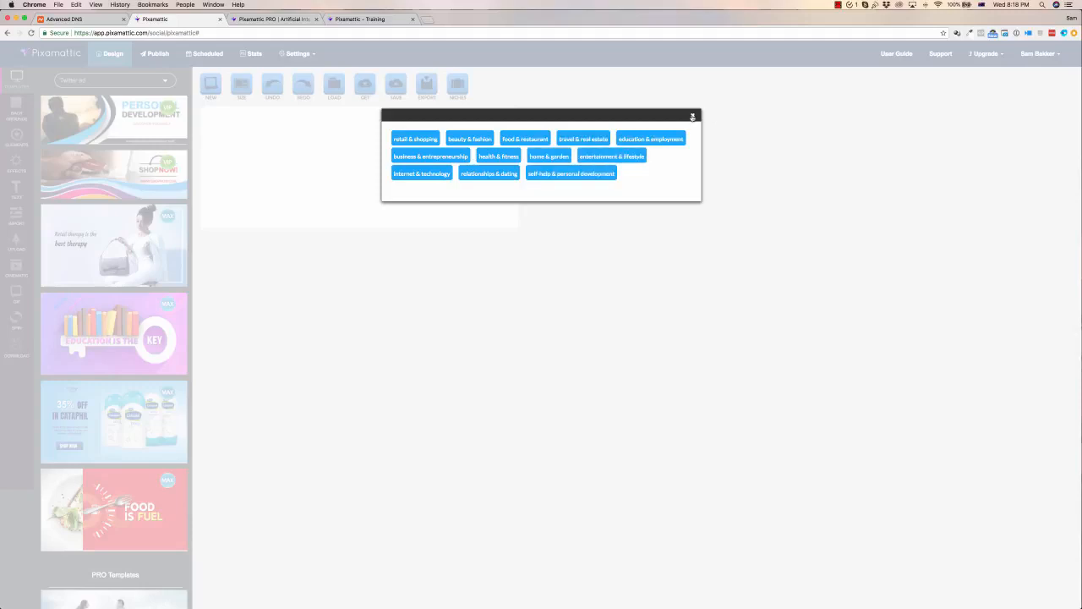
{"action": "left_click", "coordinate": [692, 117]}
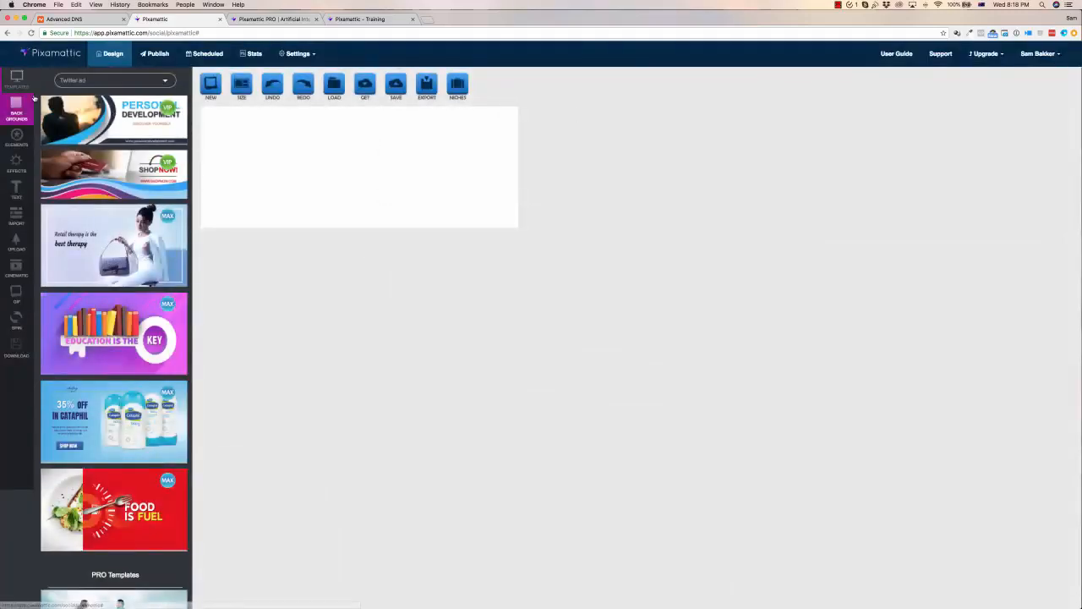
Switch the template category to Facebook cover and apply the drone 'Technology' PRO template
{"action": "left_click", "coordinate": [99, 80]}
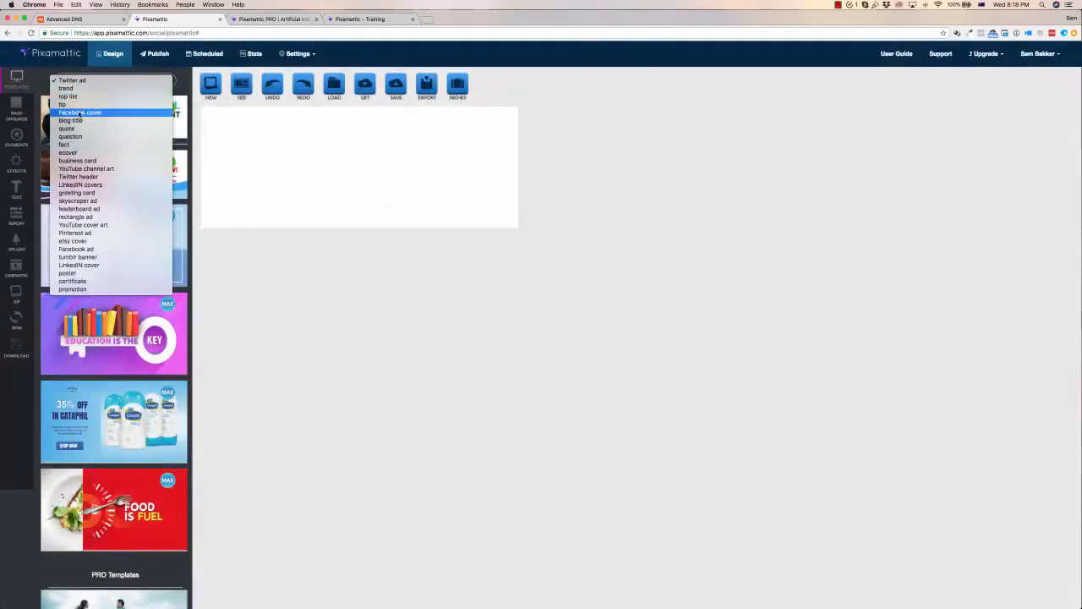
{"action": "left_click", "coordinate": [79, 113]}
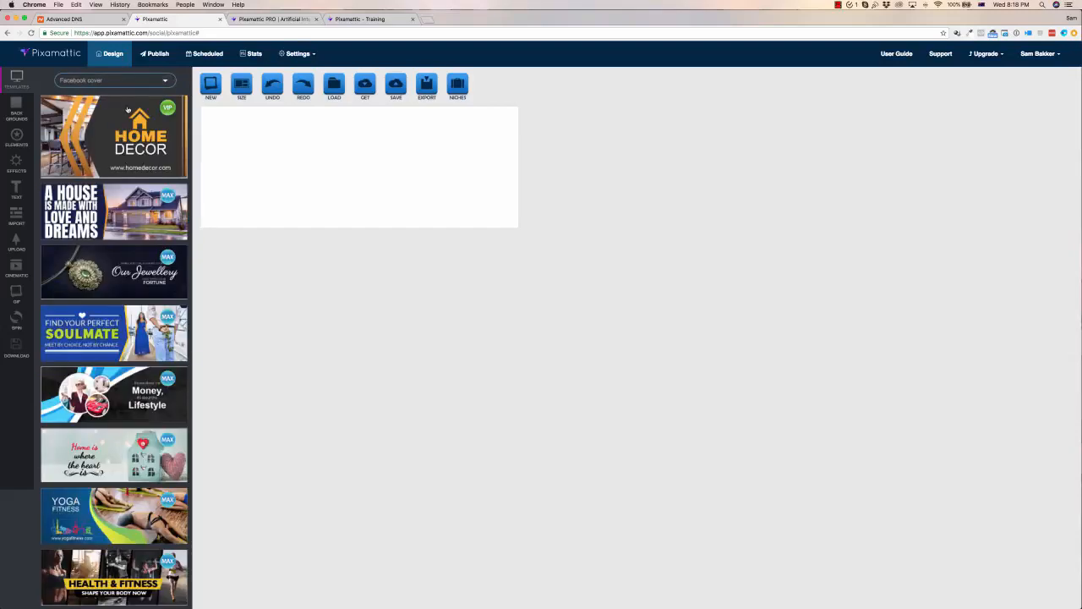
{"action": "scroll", "coordinate": [126, 112], "scroll_direction": "down", "scroll_amount": 10}
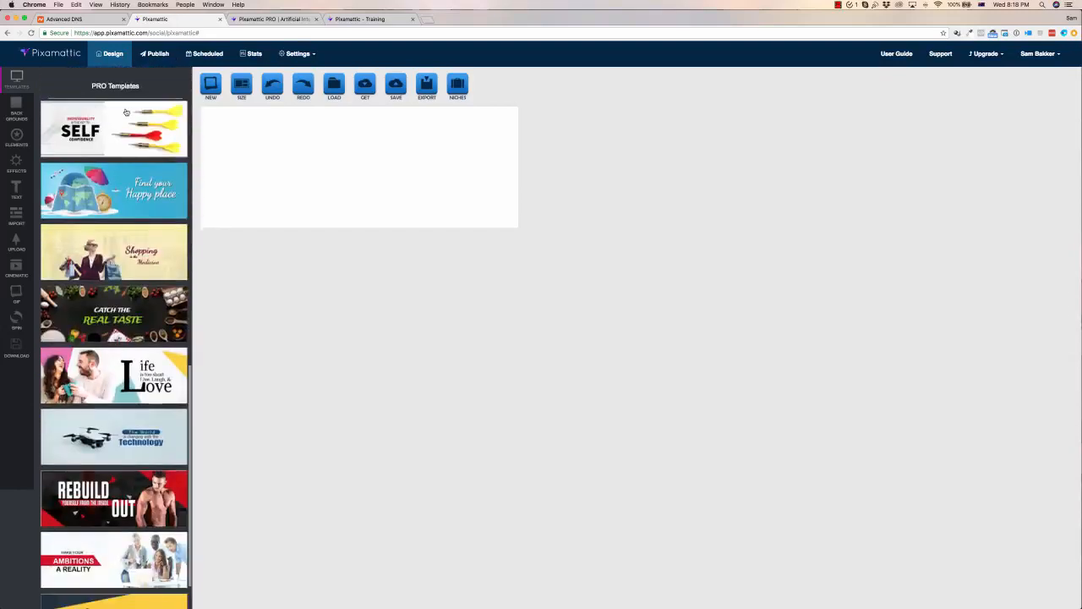
{"action": "scroll", "coordinate": [125, 112], "scroll_direction": "down", "scroll_amount": 3}
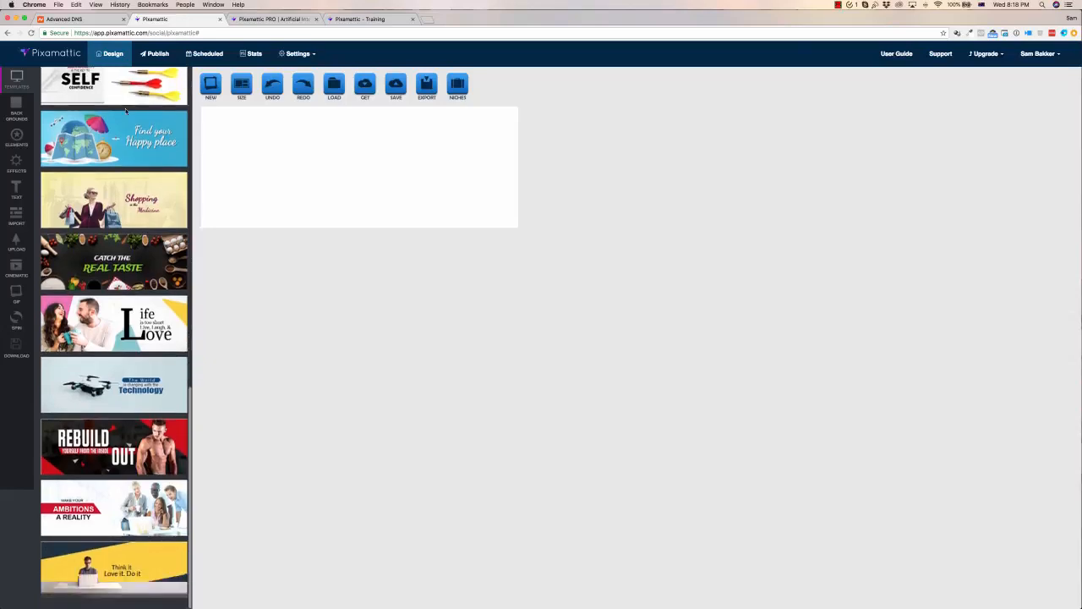
{"action": "left_click", "coordinate": [129, 382]}
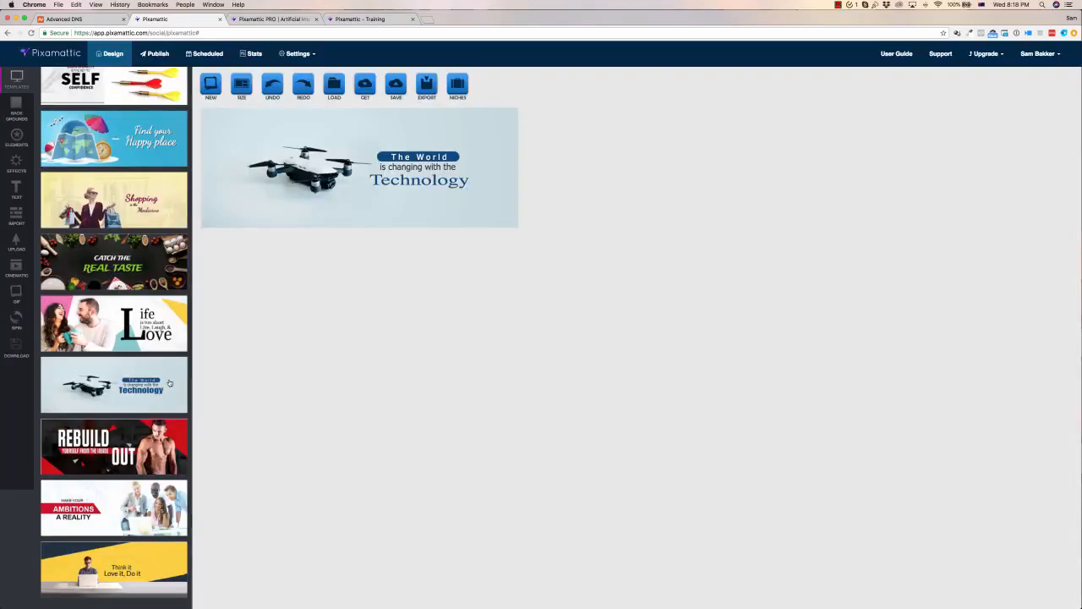
Nudge the drone image slightly to the left
{"action": "left_click", "coordinate": [311, 170]}
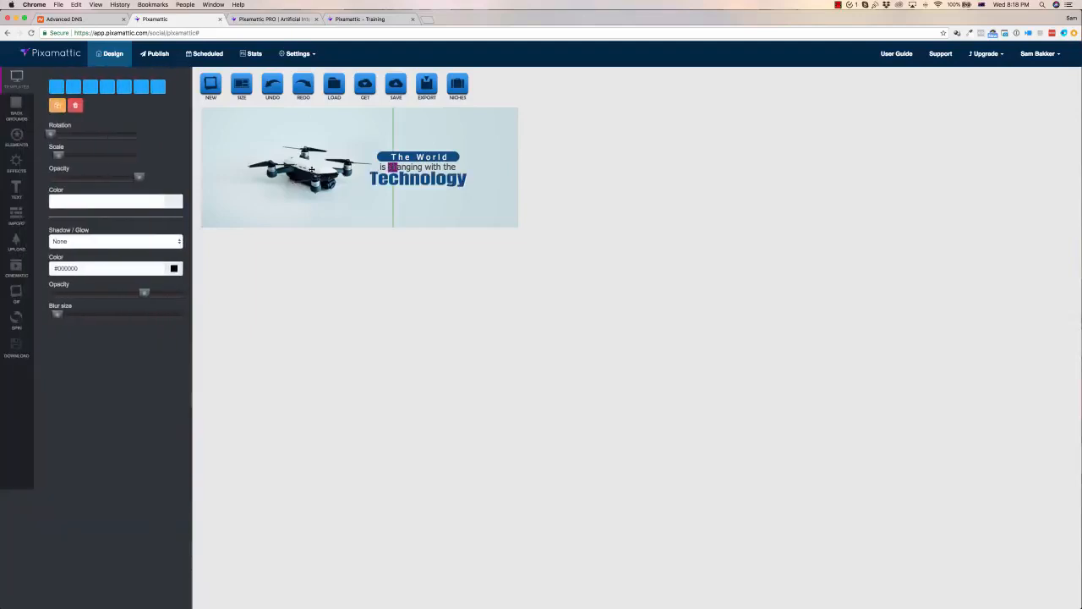
{"action": "mouse_move", "coordinate": [311, 170]}
{"action": "left_mouse_down"}
{"action": "mouse_move", "coordinate": [286, 170]}
{"action": "mouse_move", "coordinate": [304, 167]}
{"action": "left_mouse_up"}
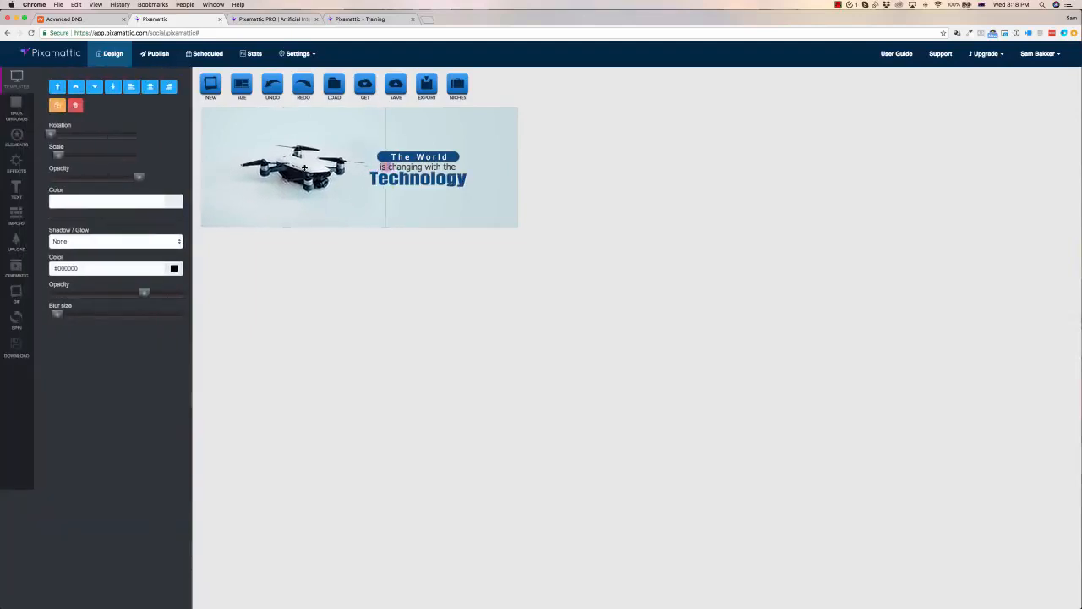
Change the 'The World' heading text to 'Todays World'
{"action": "left_click", "coordinate": [429, 158]}
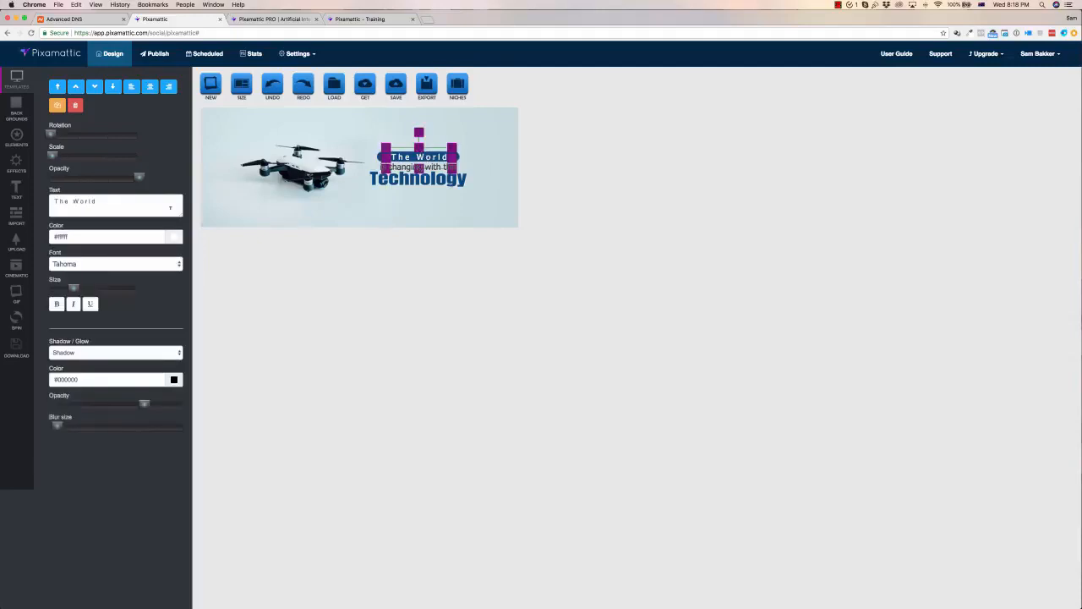
{"action": "left_click_drag", "start_coordinate": [129, 201], "coordinate": [51, 201]}
{"action": "type", "text": "Todya"}
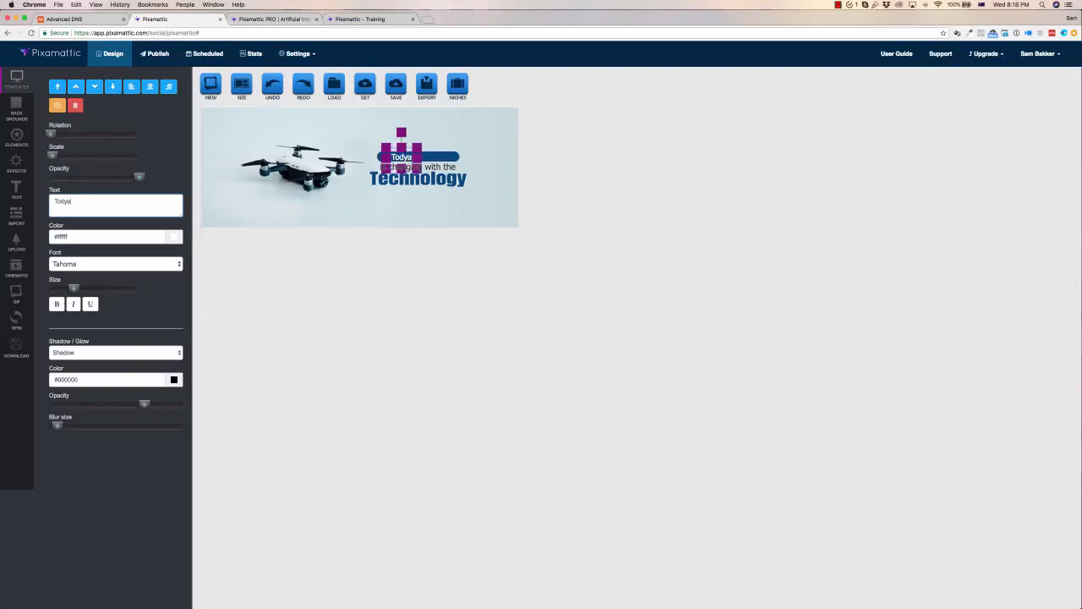
{"action": "type", "text": "s World"}
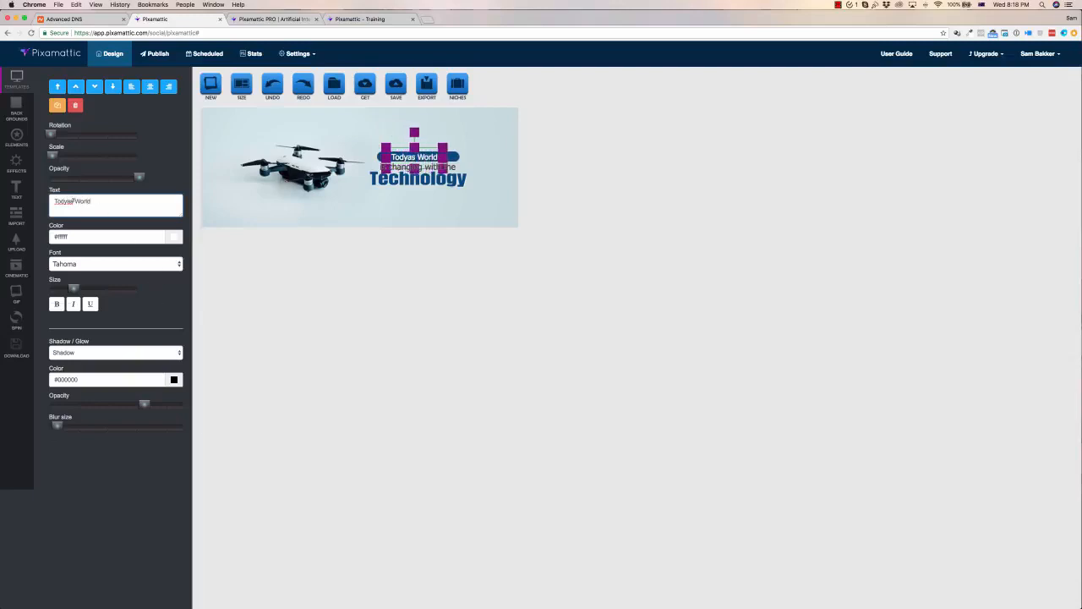
{"action": "type", "text": "as"}
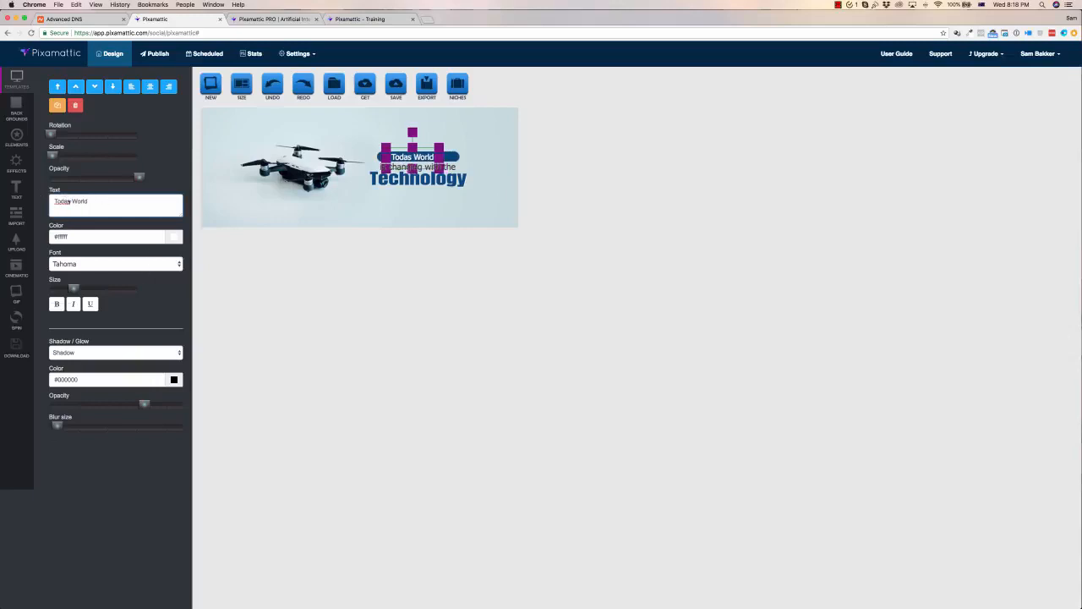
{"action": "type", "text": "y"}
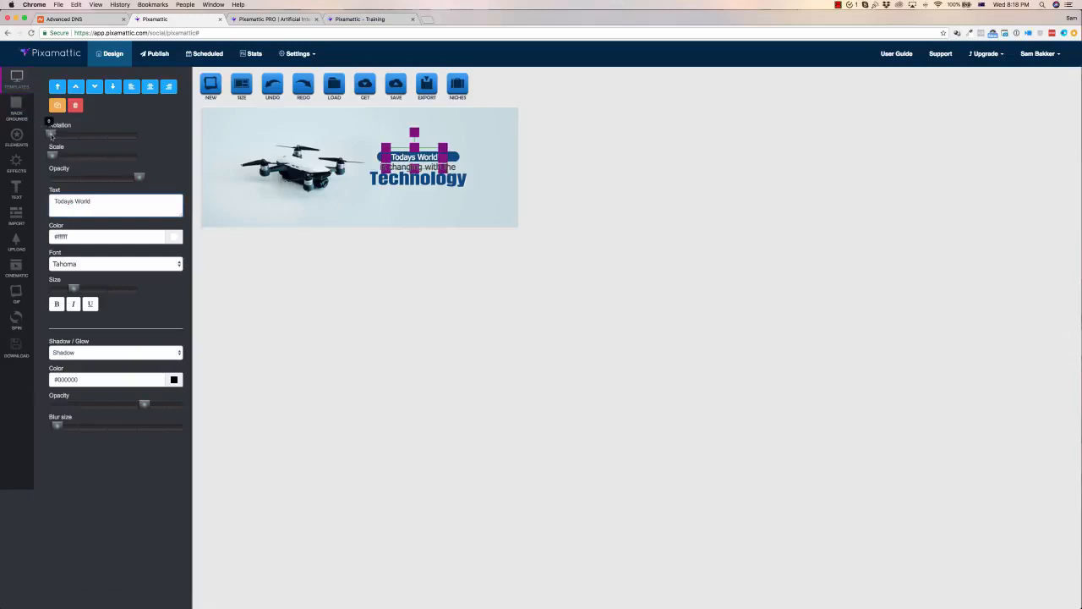
{"action": "left_click_drag", "start_coordinate": [52, 136], "coordinate": [50, 137]}
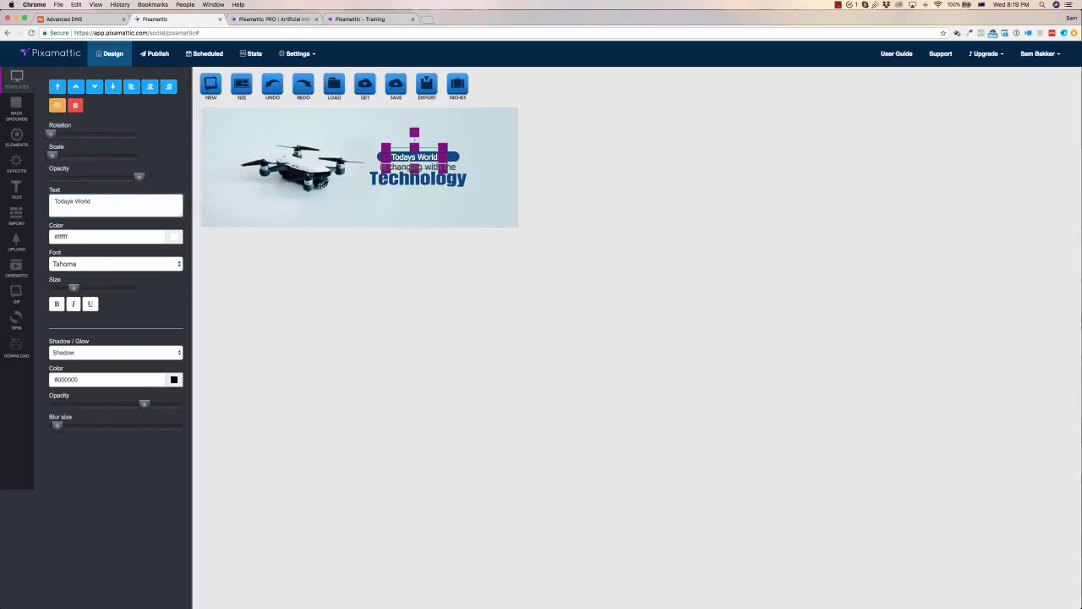
Apply the orange geometric background from the general backgrounds to the banner
{"action": "left_click", "coordinate": [15, 118]}
{"action": "left_click", "coordinate": [102, 82]}
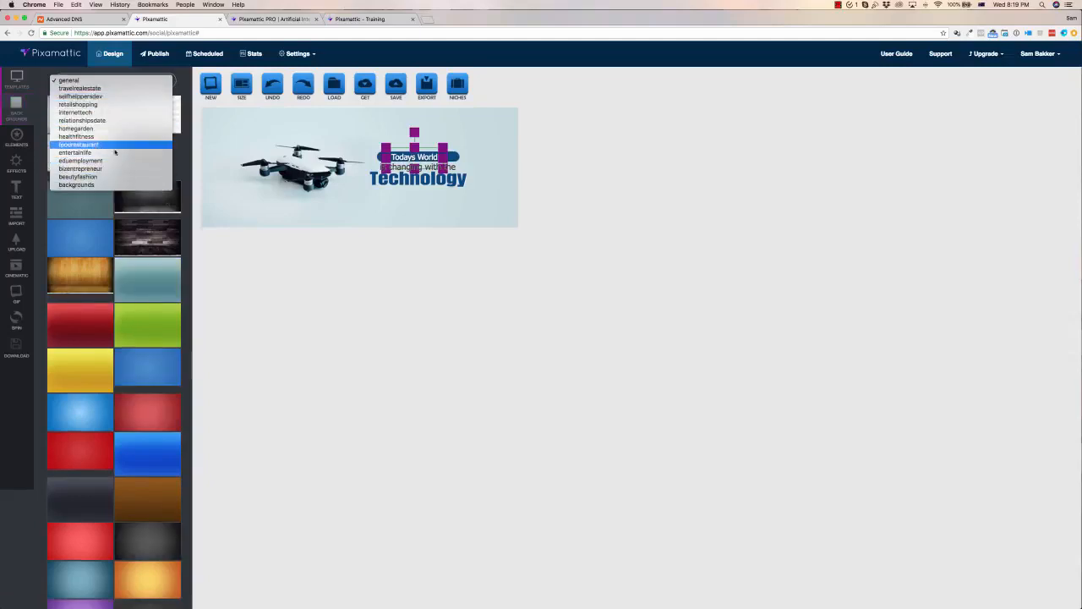
{"action": "left_click", "coordinate": [187, 180]}
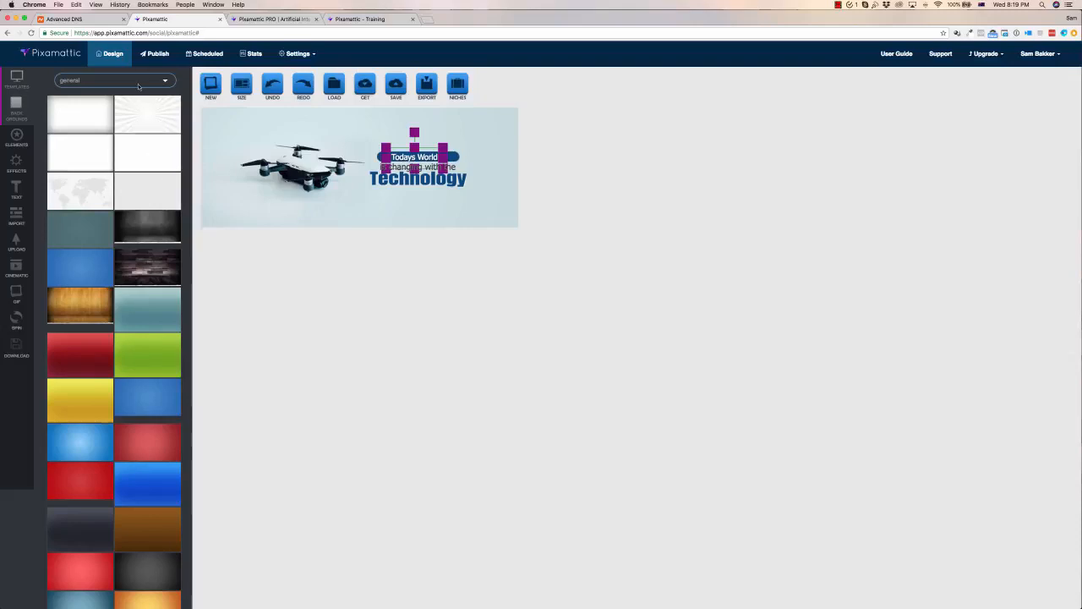
{"action": "scroll", "coordinate": [128, 228], "scroll_direction": "down", "scroll_amount": 10}
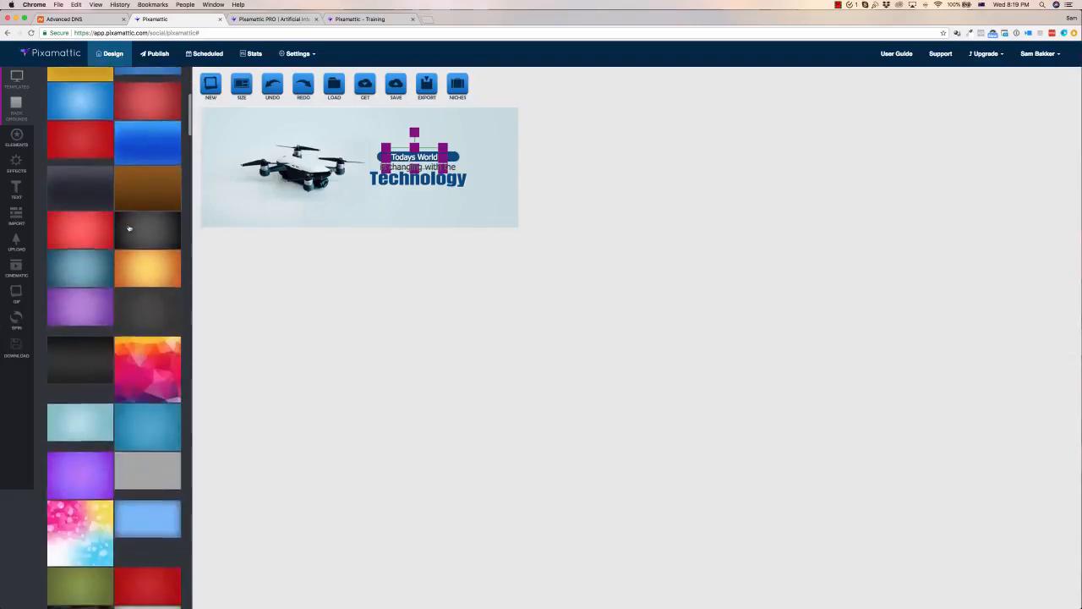
{"action": "scroll", "coordinate": [128, 228], "scroll_direction": "up", "scroll_amount": 5}
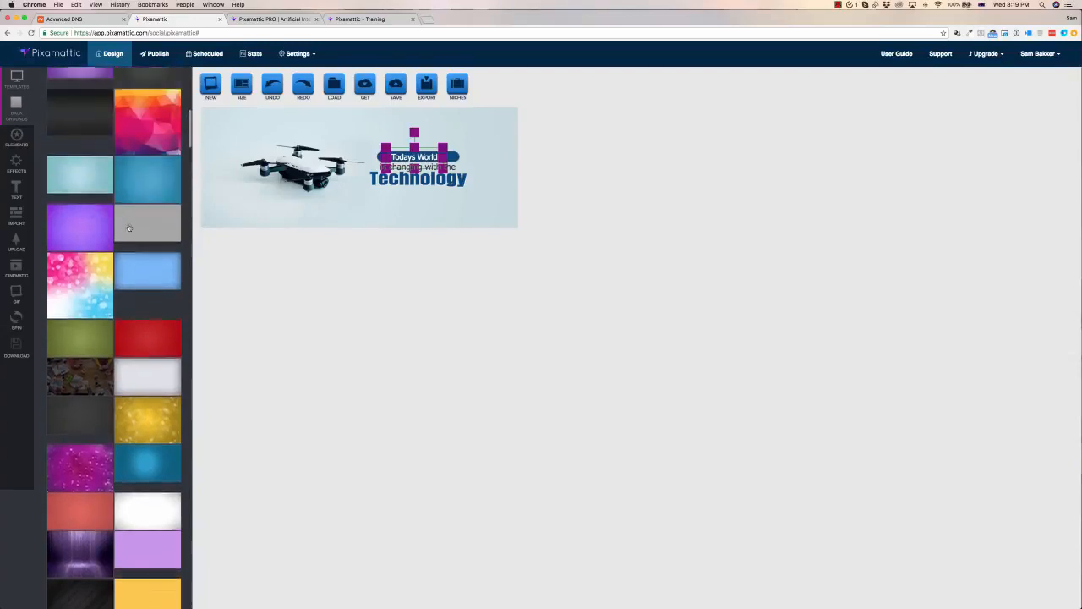
{"action": "left_click", "coordinate": [154, 199]}
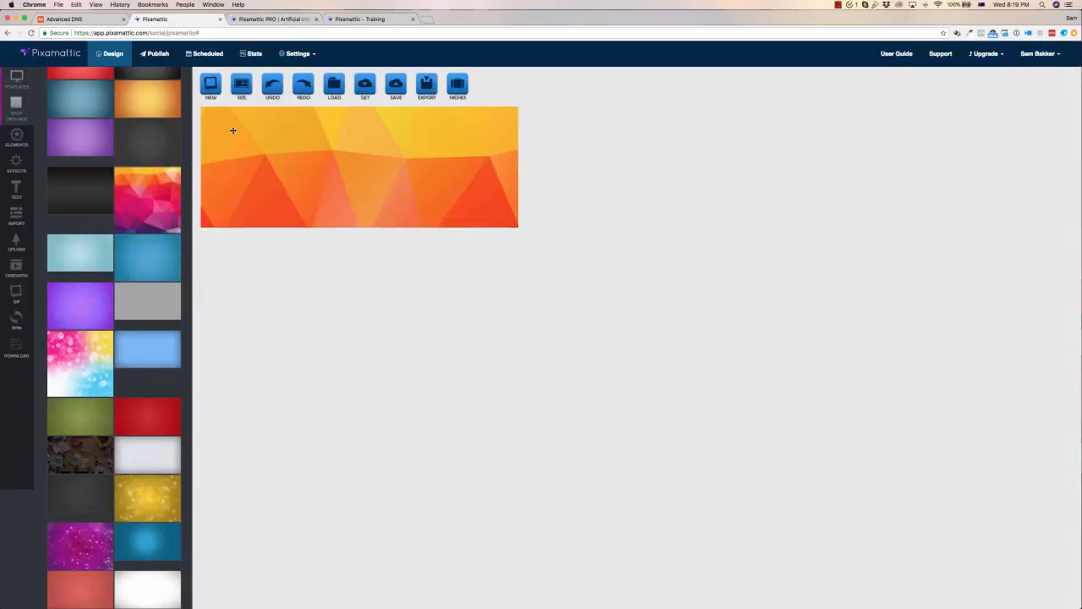
{"action": "left_click", "coordinate": [233, 130]}
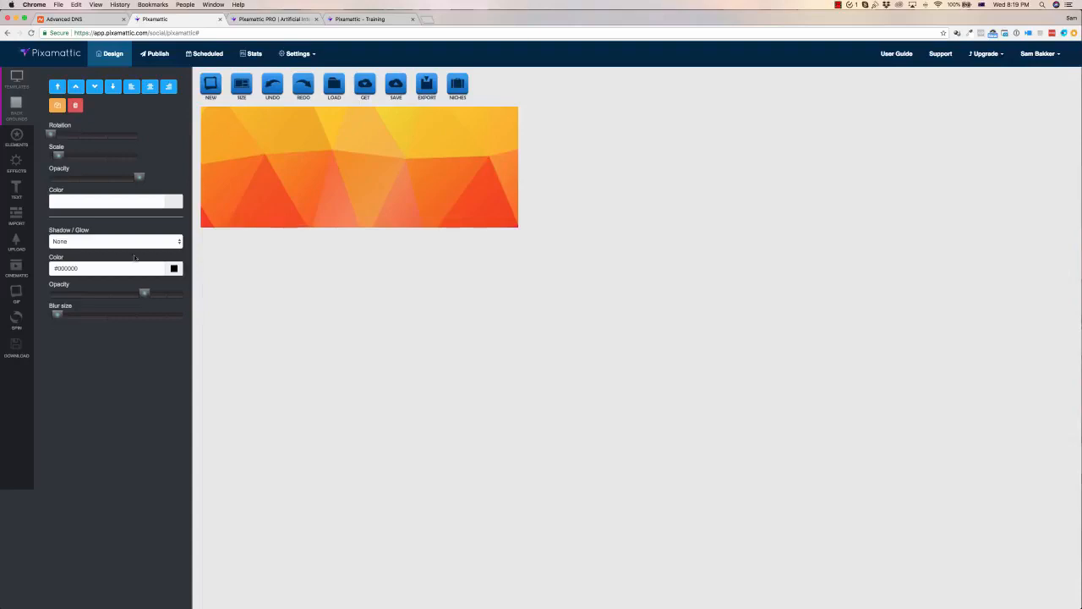
Move the orange background layer back behind the drone image and text
{"action": "left_click_drag", "start_coordinate": [143, 294], "coordinate": [183, 293]}
{"action": "left_click_drag", "start_coordinate": [247, 156], "coordinate": [337, 202]}
{"action": "left_click_drag", "start_coordinate": [283, 150], "coordinate": [328, 193]}
{"action": "left_click_drag", "start_coordinate": [393, 220], "coordinate": [339, 135]}
{"action": "left_click", "coordinate": [95, 87]}
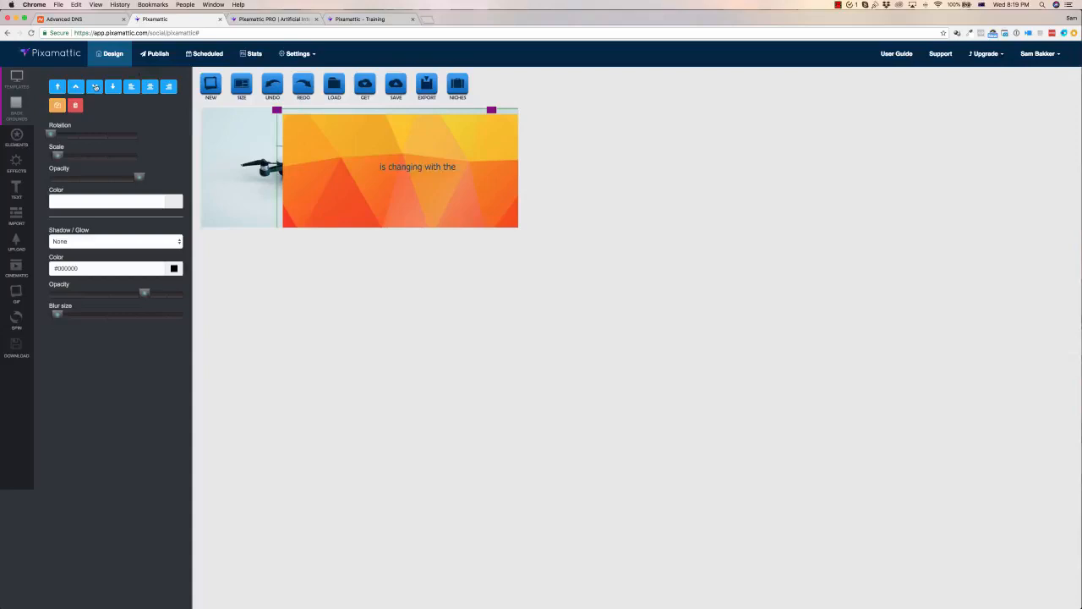
{"action": "left_click", "coordinate": [96, 87]}
{"action": "left_click", "coordinate": [96, 87]}
{"action": "left_click", "coordinate": [96, 87]}
{"action": "left_click", "coordinate": [96, 87]}
{"action": "left_click", "coordinate": [96, 87]}
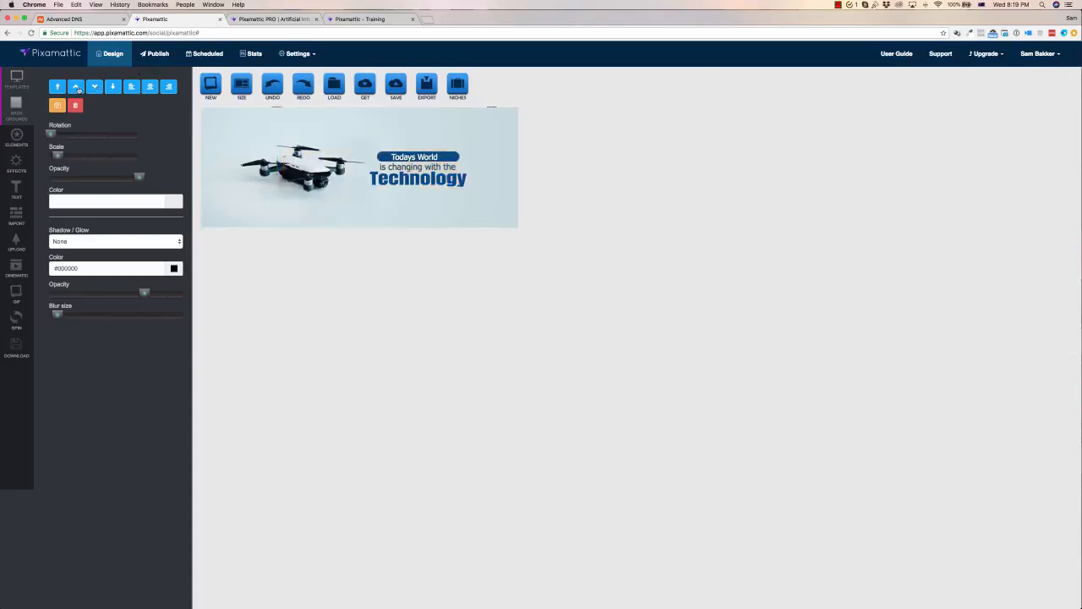
{"action": "left_click", "coordinate": [75, 87]}
Drag the orange background to reposition it within the banner
{"action": "left_click_drag", "start_coordinate": [413, 133], "coordinate": [312, 120]}
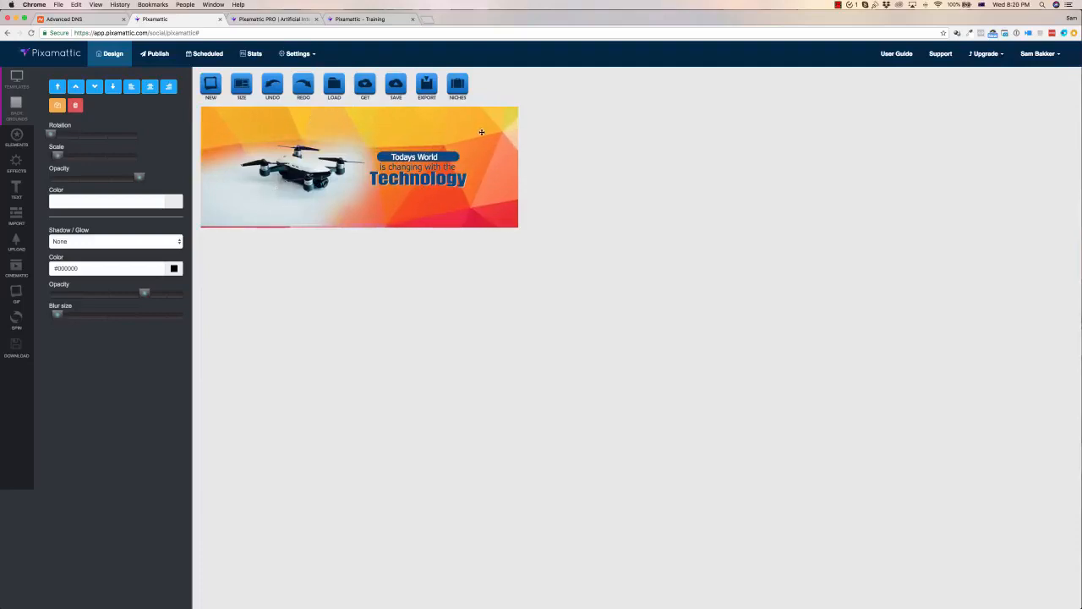
{"action": "left_click_drag", "start_coordinate": [305, 203], "coordinate": [305, 208]}
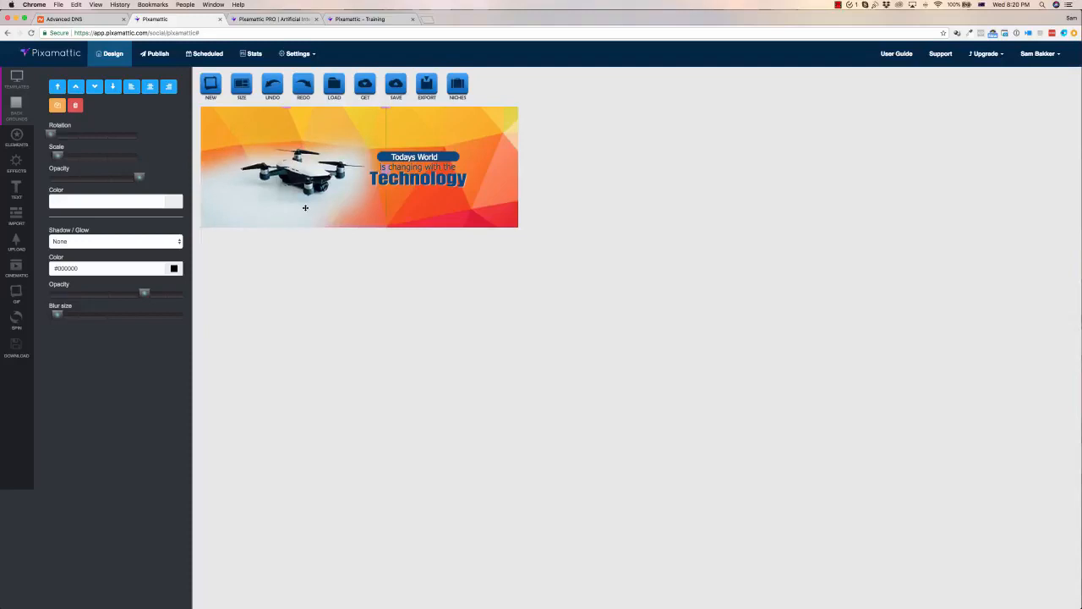
{"action": "left_click_drag", "start_coordinate": [476, 145], "coordinate": [471, 139]}
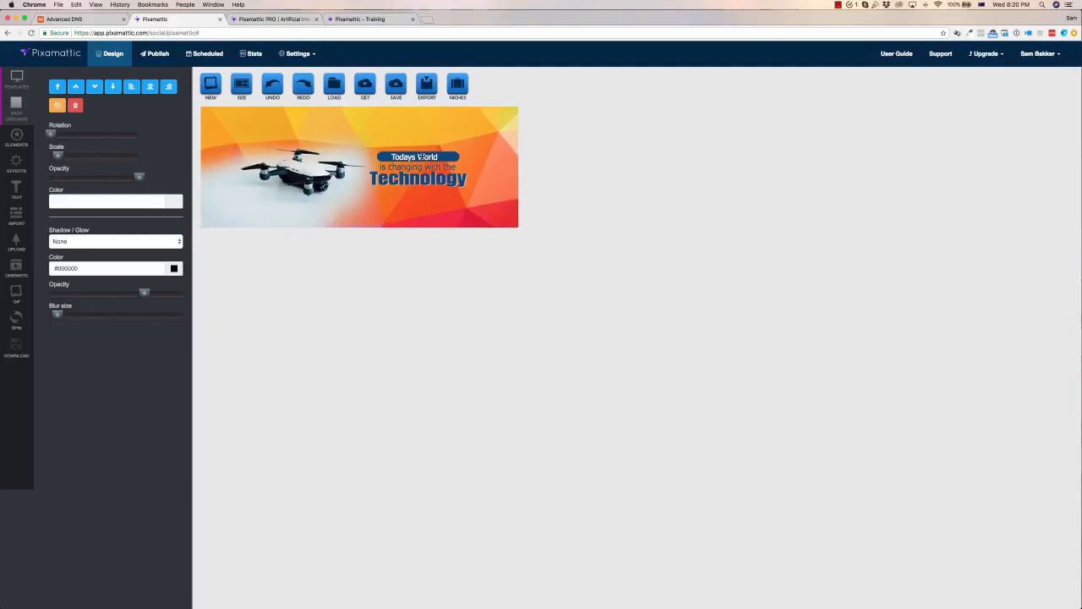
Browse the illustrations category of the Elements library while selecting the heading text on the banner
{"action": "left_click", "coordinate": [420, 158]}
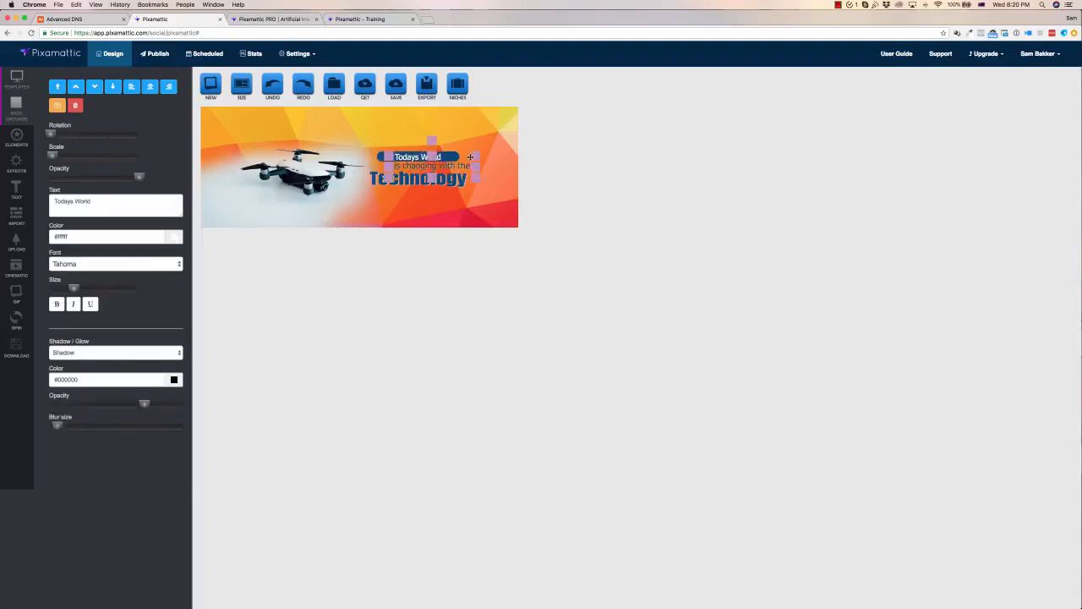
{"action": "left_click_drag", "start_coordinate": [470, 157], "coordinate": [455, 158]}
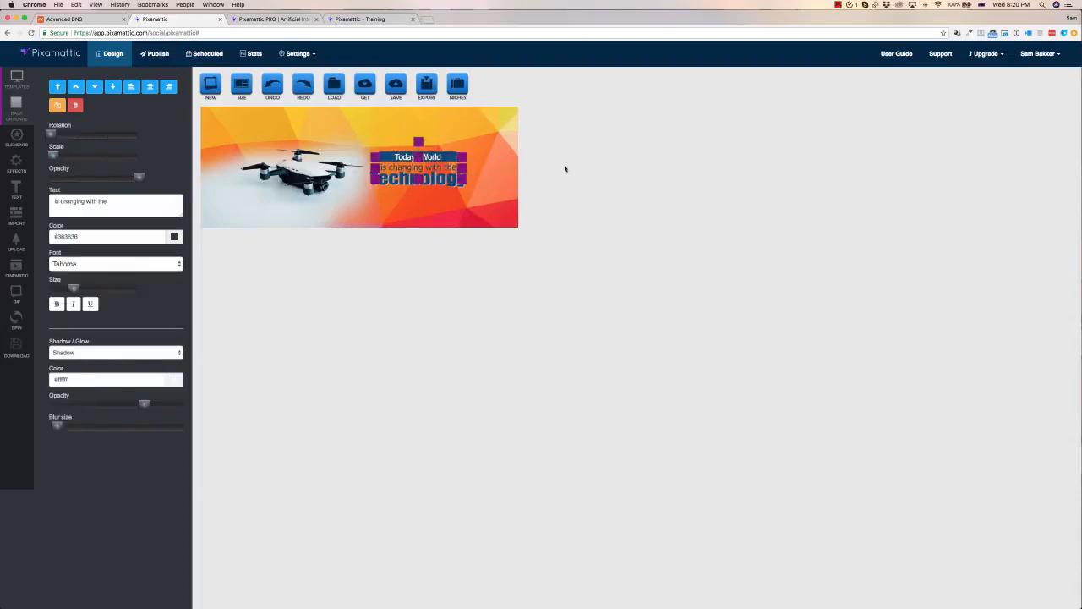
{"action": "left_click", "coordinate": [16, 138]}
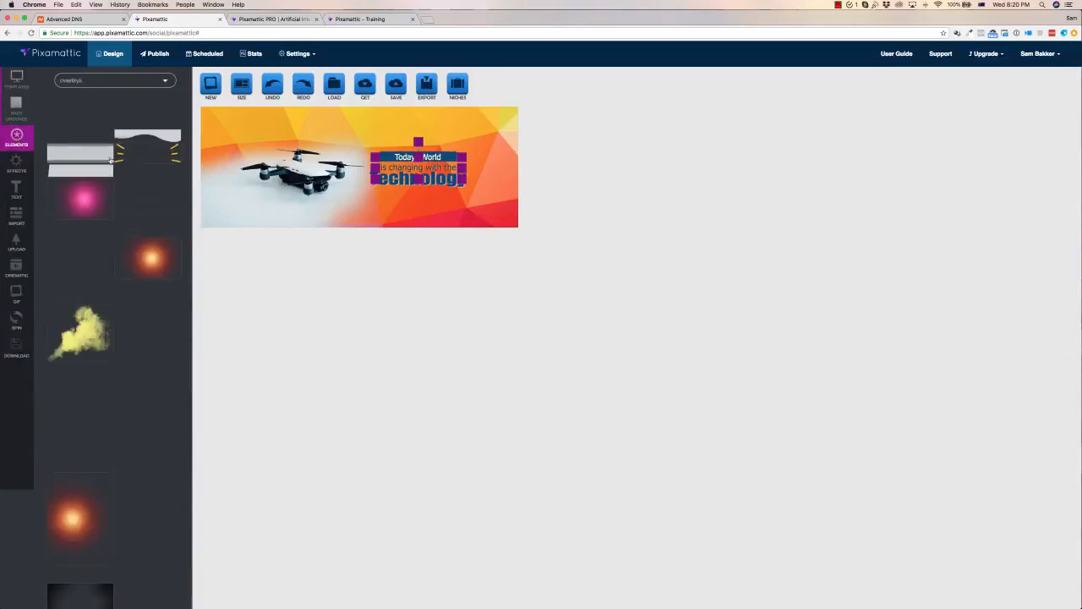
{"action": "left_click", "coordinate": [115, 79]}
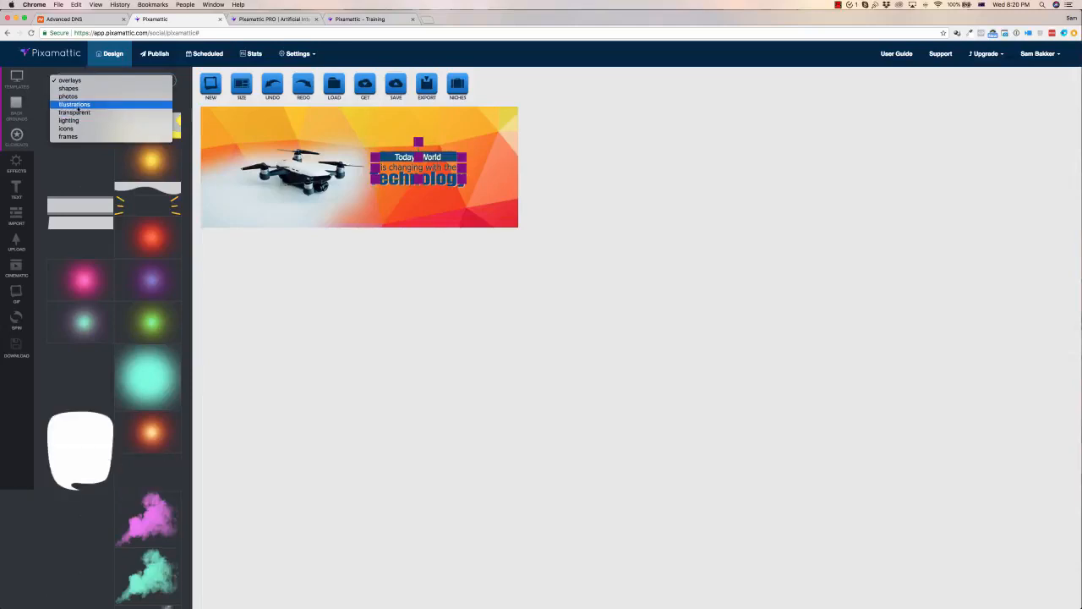
{"action": "left_click", "coordinate": [80, 105]}
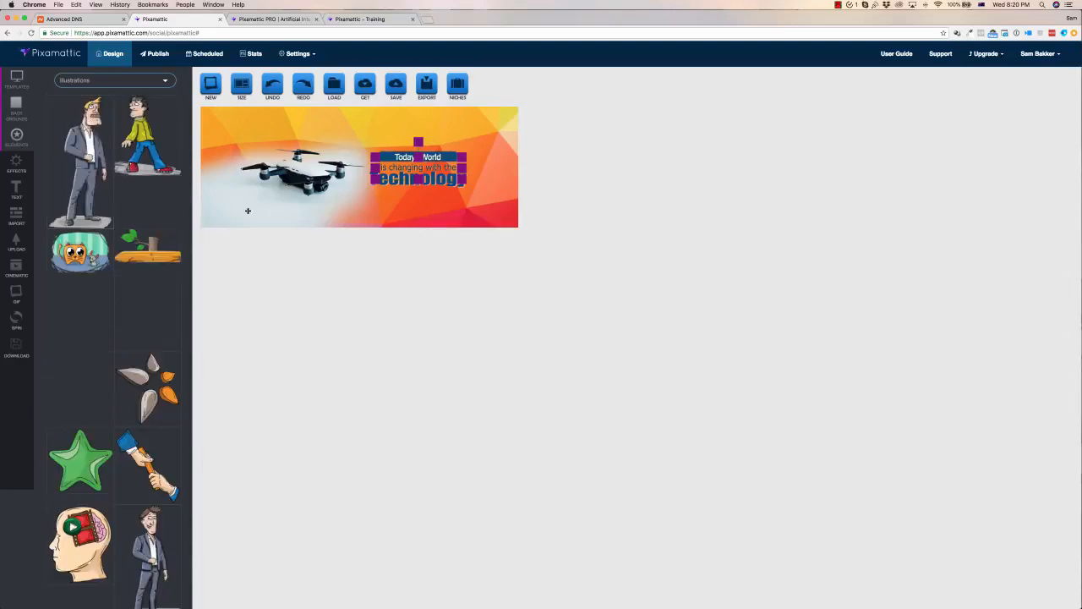
{"action": "left_click", "coordinate": [387, 153]}
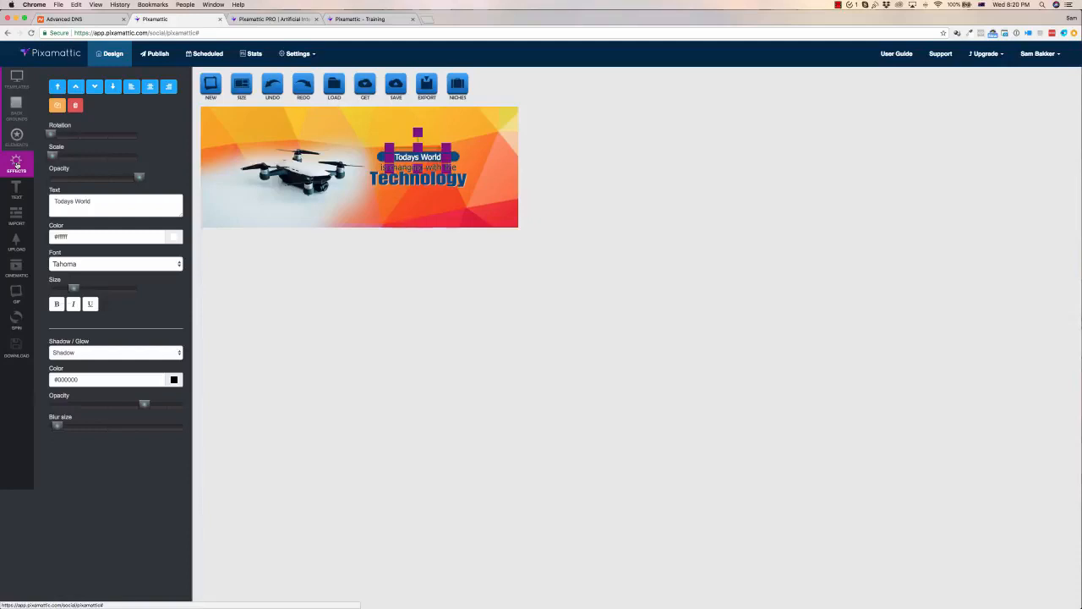
{"action": "left_click", "coordinate": [301, 177]}
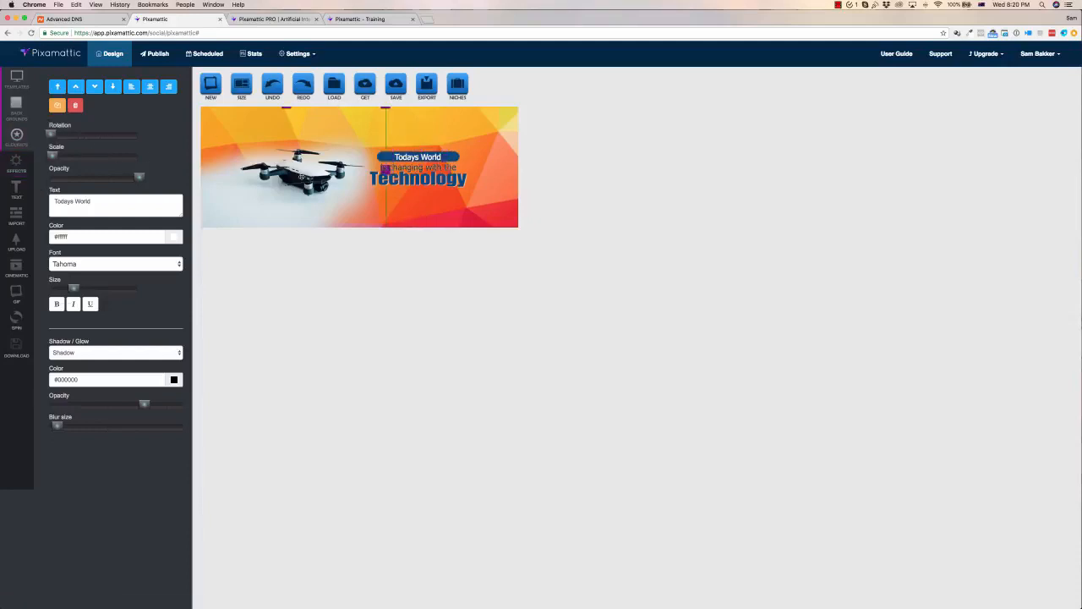
Try the Emboss effect on the banner and reset the effect to None
{"action": "left_click", "coordinate": [17, 162]}
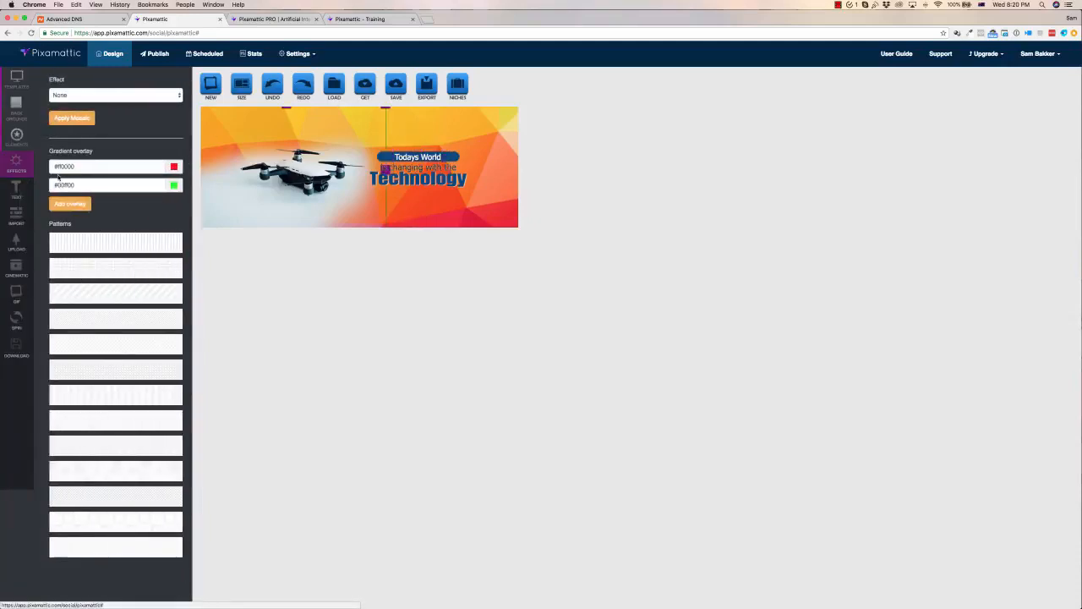
{"action": "left_click", "coordinate": [108, 95]}
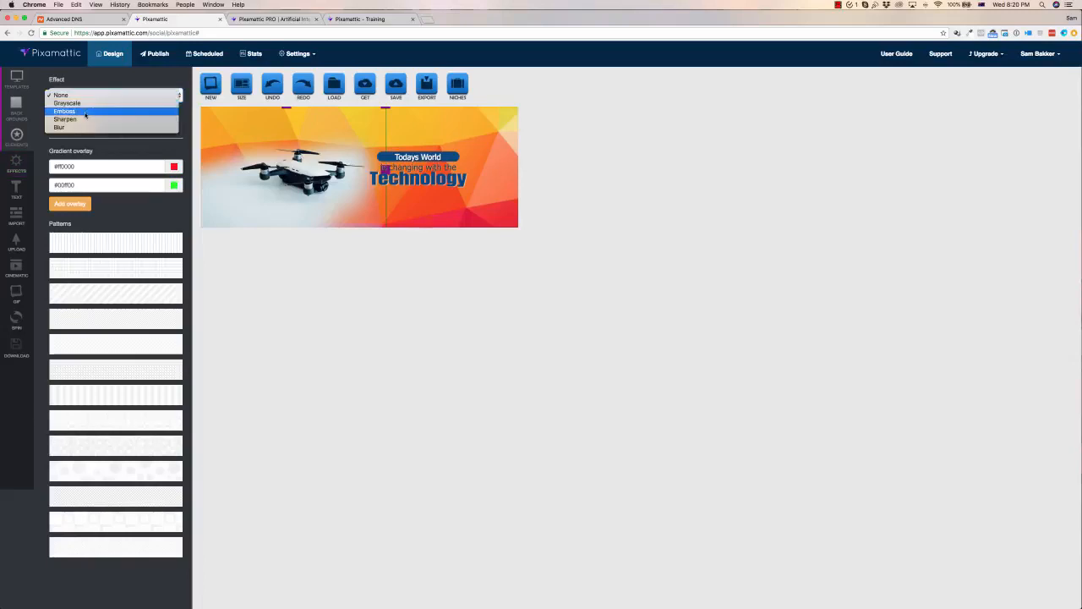
{"action": "left_click", "coordinate": [85, 115]}
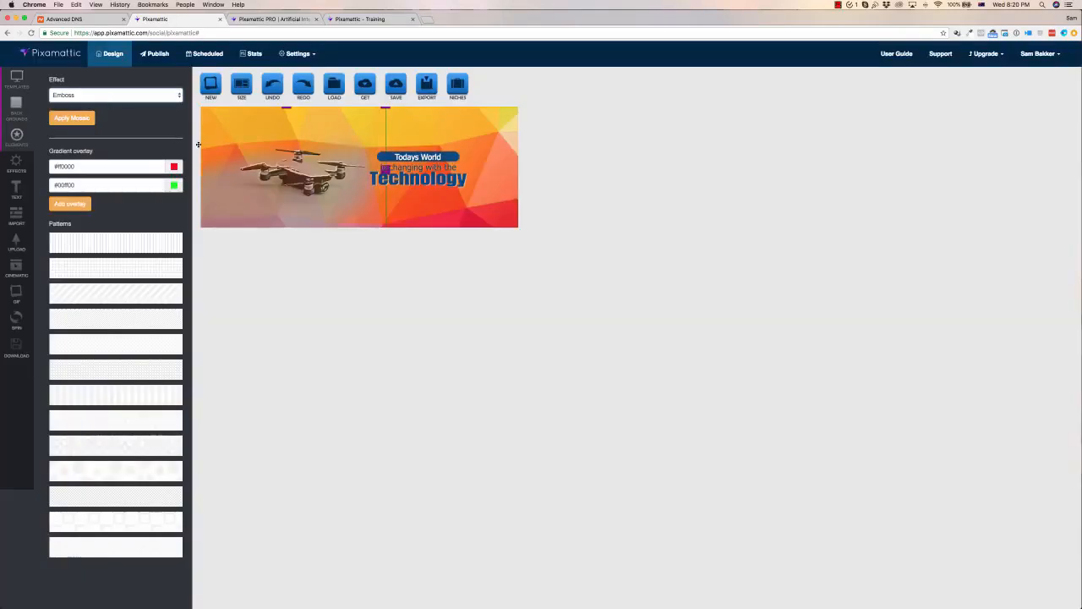
{"action": "left_click", "coordinate": [106, 96]}
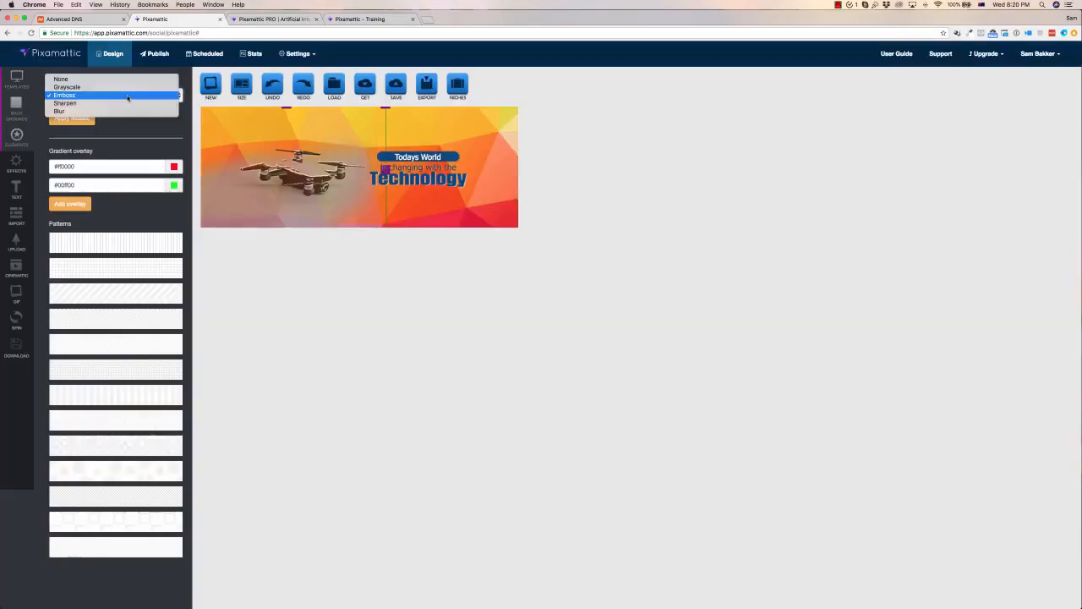
{"action": "left_click", "coordinate": [75, 79]}
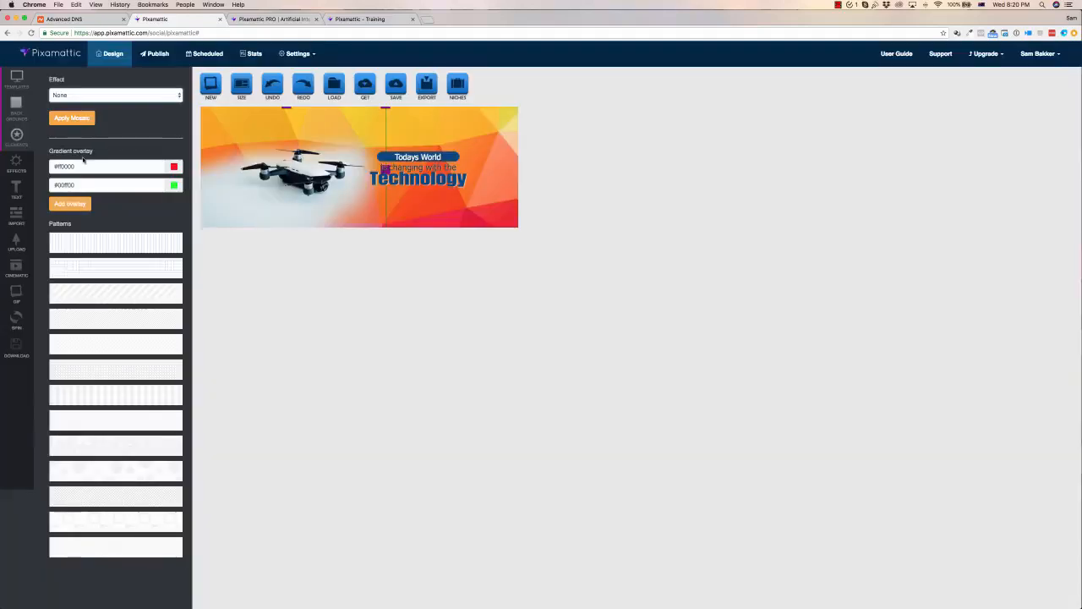
Look through the Import, Upload and Cinematic source dialogs, closing each without adding anything
{"action": "scroll", "coordinate": [122, 361], "scroll_direction": "down", "scroll_amount": 1}
{"action": "scroll", "coordinate": [121, 362], "scroll_direction": "up", "scroll_amount": 1}
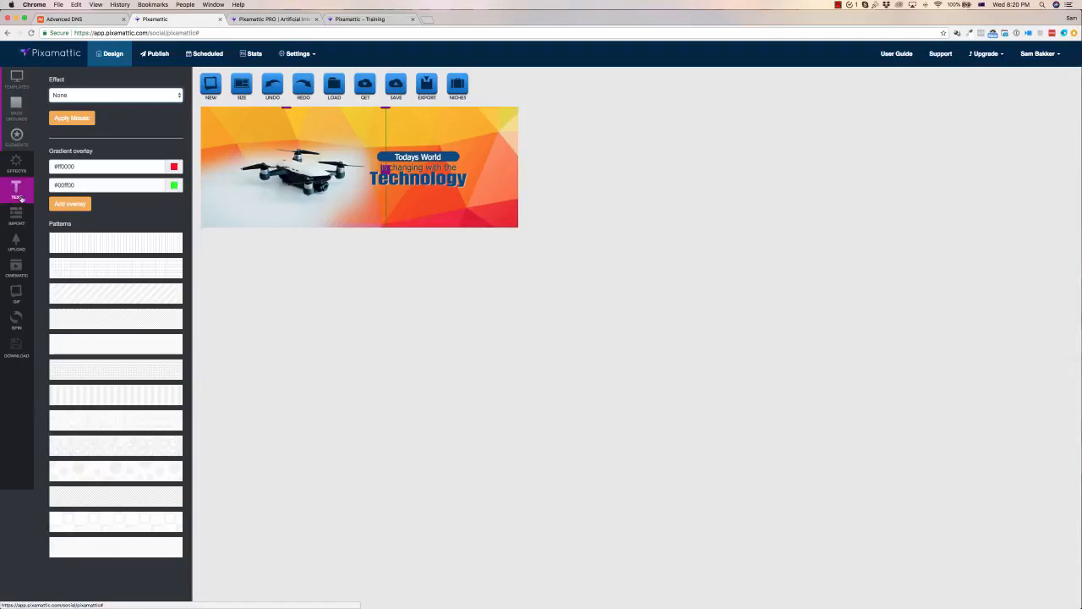
{"action": "left_click", "coordinate": [21, 218]}
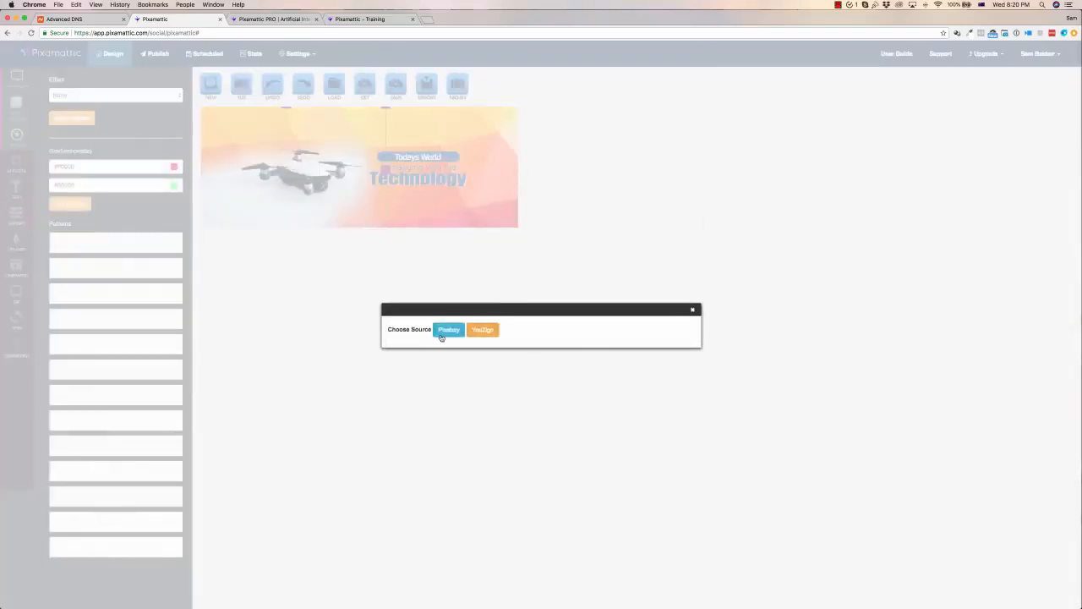
{"action": "left_click", "coordinate": [693, 311]}
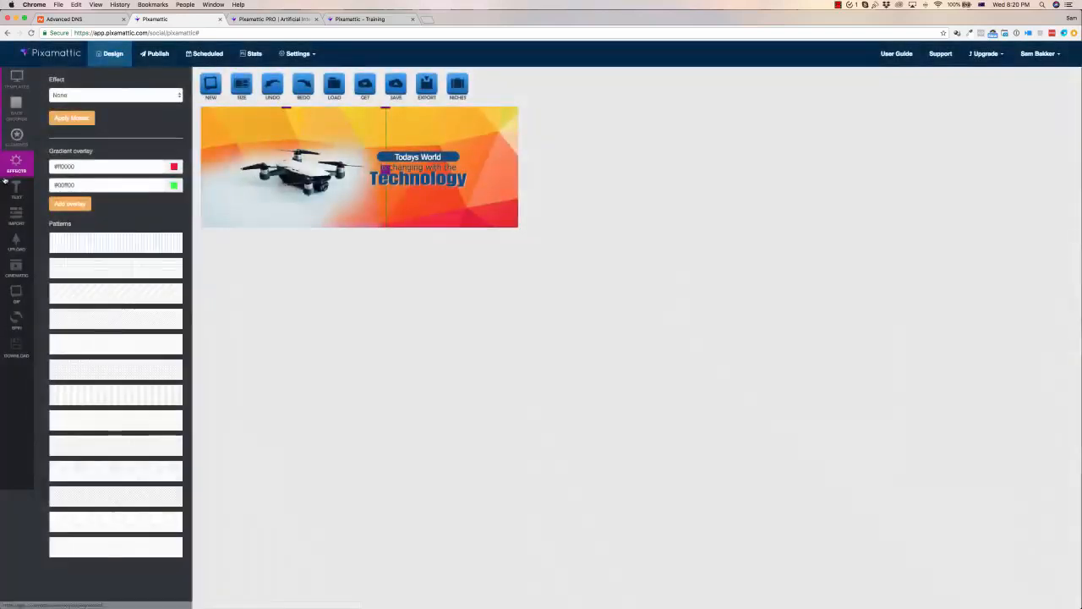
{"action": "left_click", "coordinate": [16, 244]}
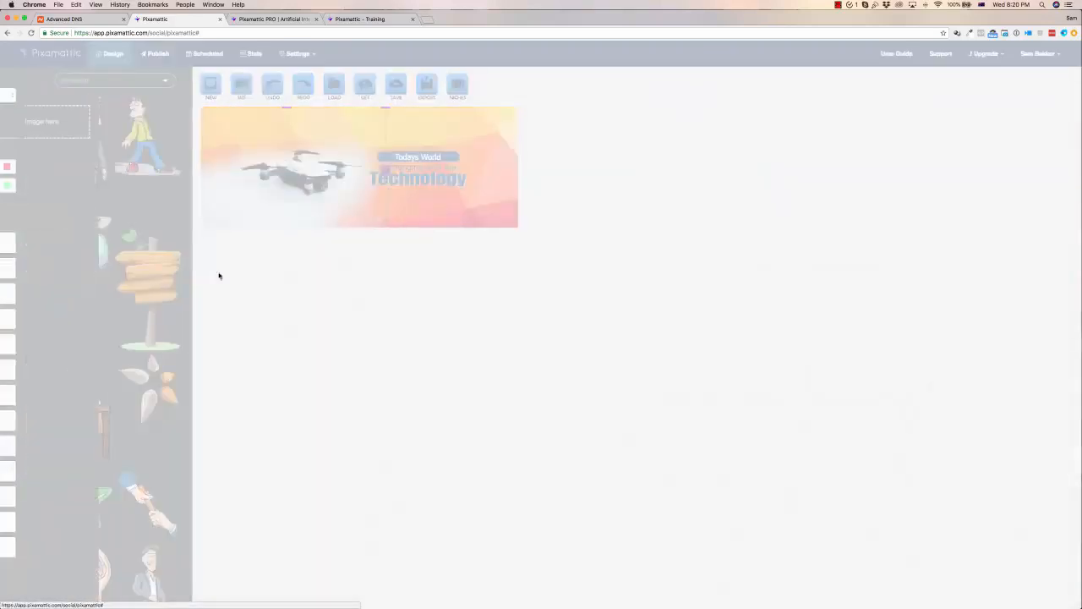
{"action": "left_click", "coordinate": [453, 323]}
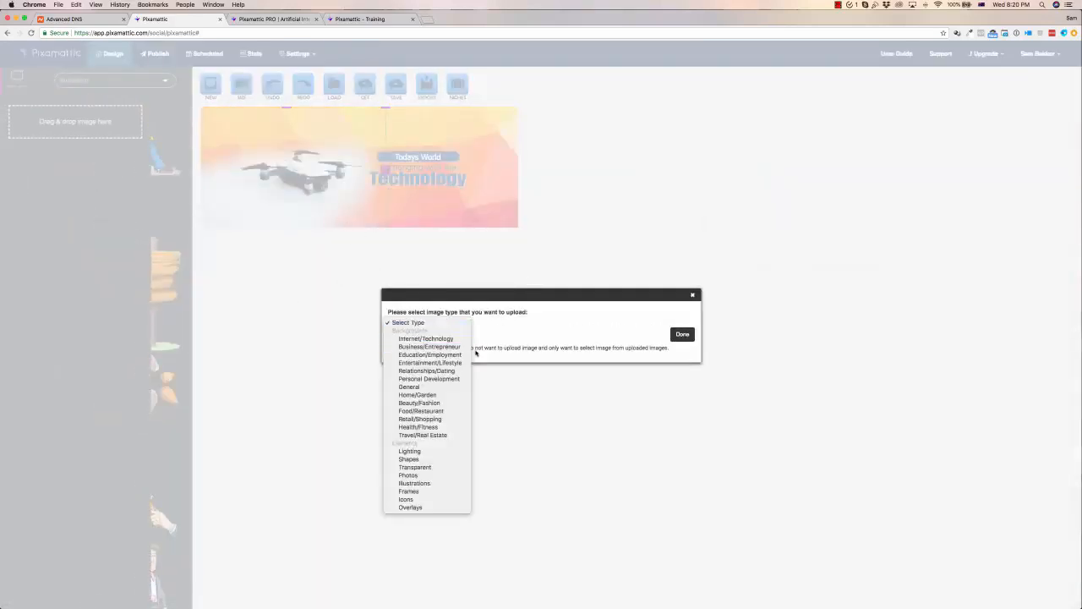
{"action": "left_click", "coordinate": [512, 358]}
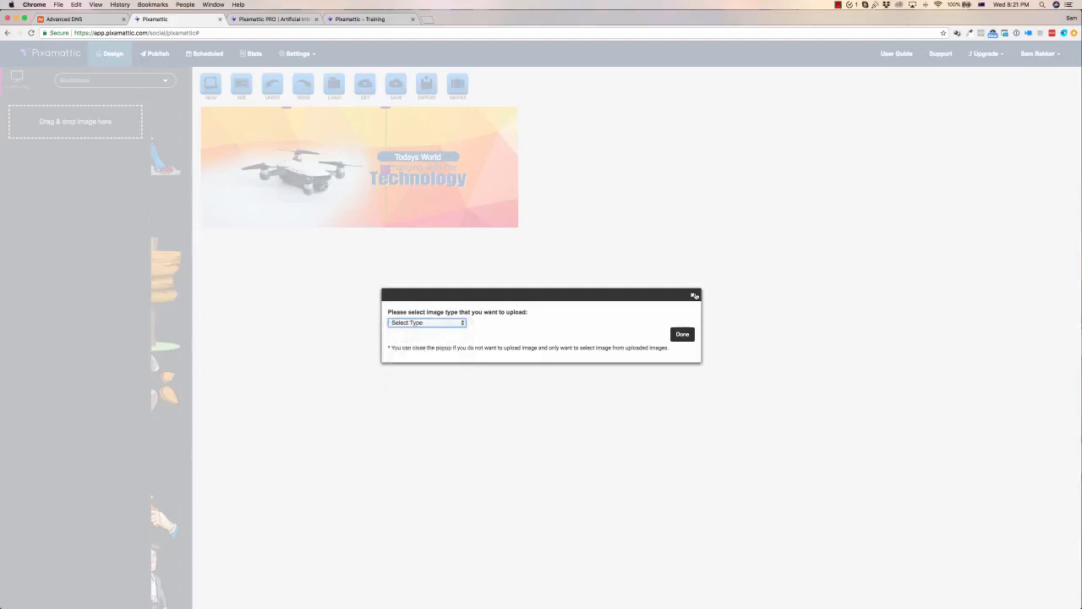
{"action": "left_click", "coordinate": [693, 295]}
{"action": "left_click", "coordinate": [16, 78]}
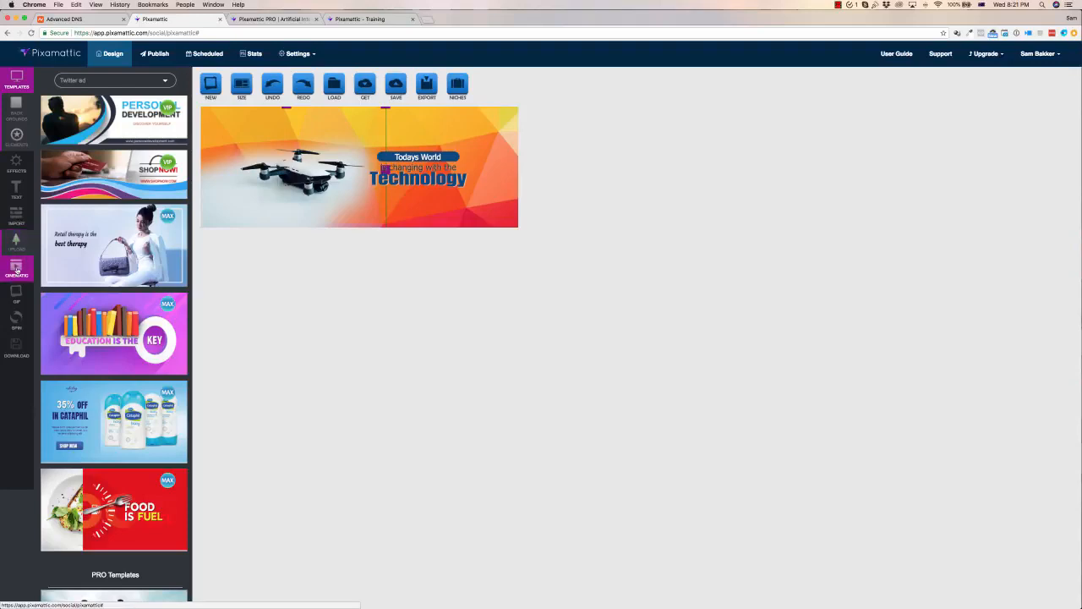
{"action": "left_click", "coordinate": [16, 271]}
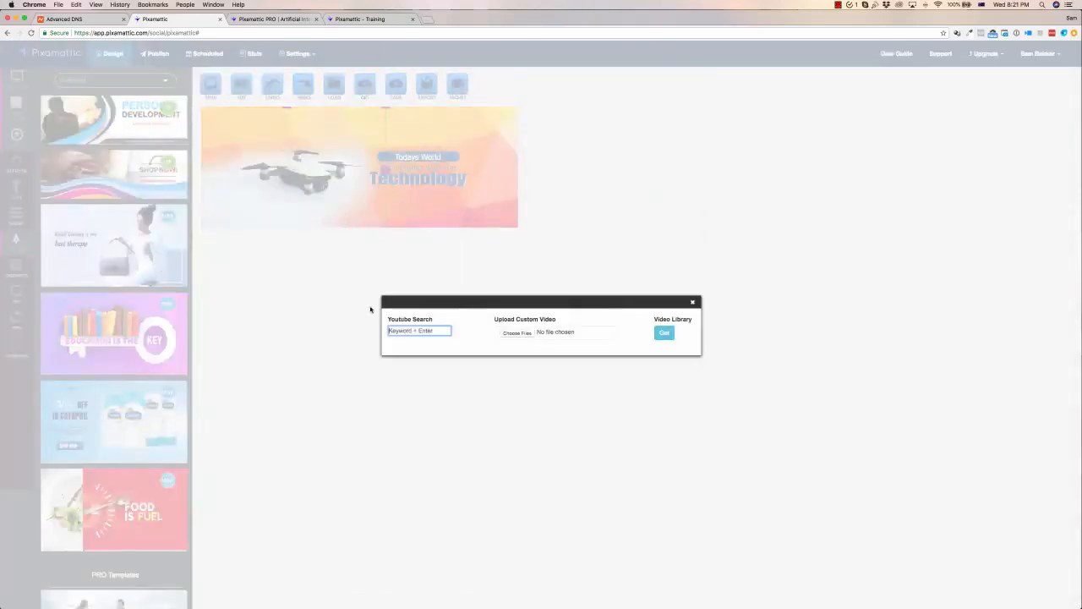
{"action": "left_click", "coordinate": [692, 303]}
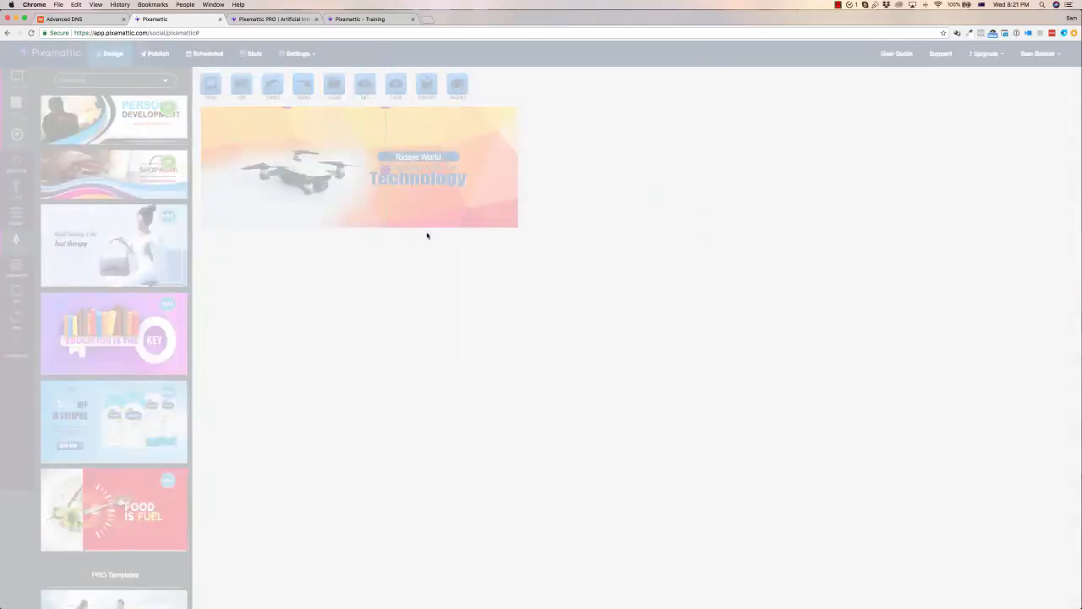
Generate spin variations of the banner using Travel/Real Estate backgrounds, Font and Transparent elements
{"action": "left_click", "coordinate": [16, 292]}
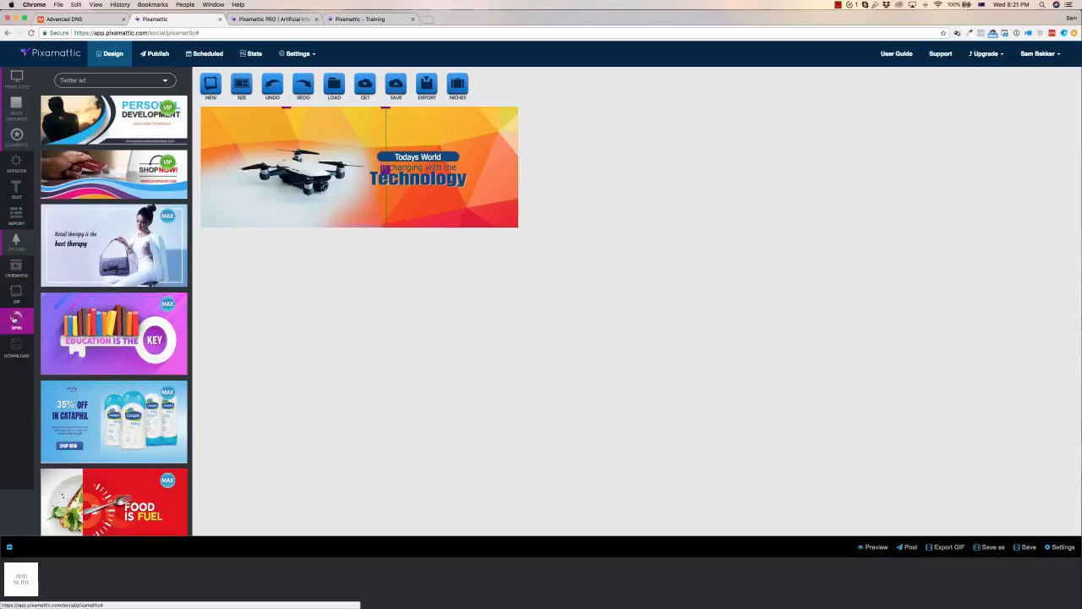
{"action": "left_click", "coordinate": [15, 320]}
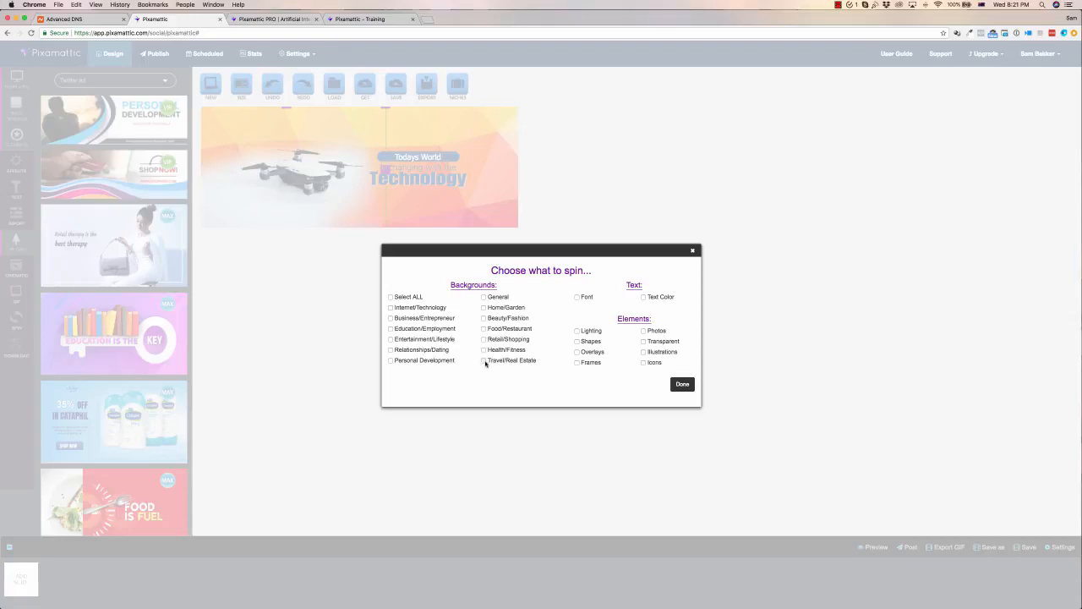
{"action": "left_click", "coordinate": [484, 360]}
{"action": "left_click", "coordinate": [578, 298]}
{"action": "left_click", "coordinate": [643, 342]}
{"action": "left_click", "coordinate": [680, 384]}
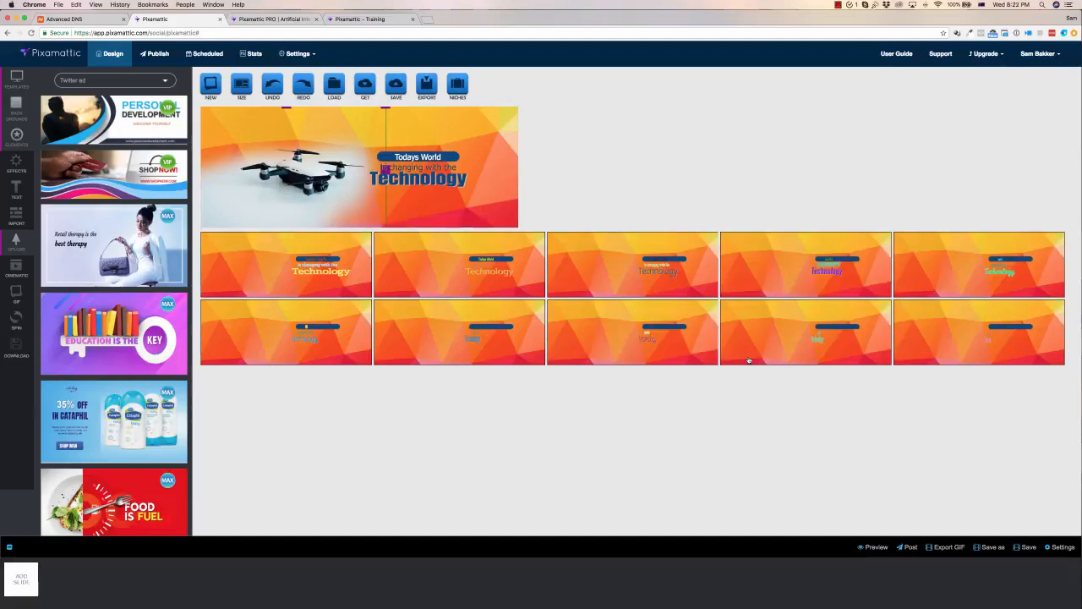
Preview several of the generated spin variations in the main canvas
{"action": "left_click", "coordinate": [653, 277]}
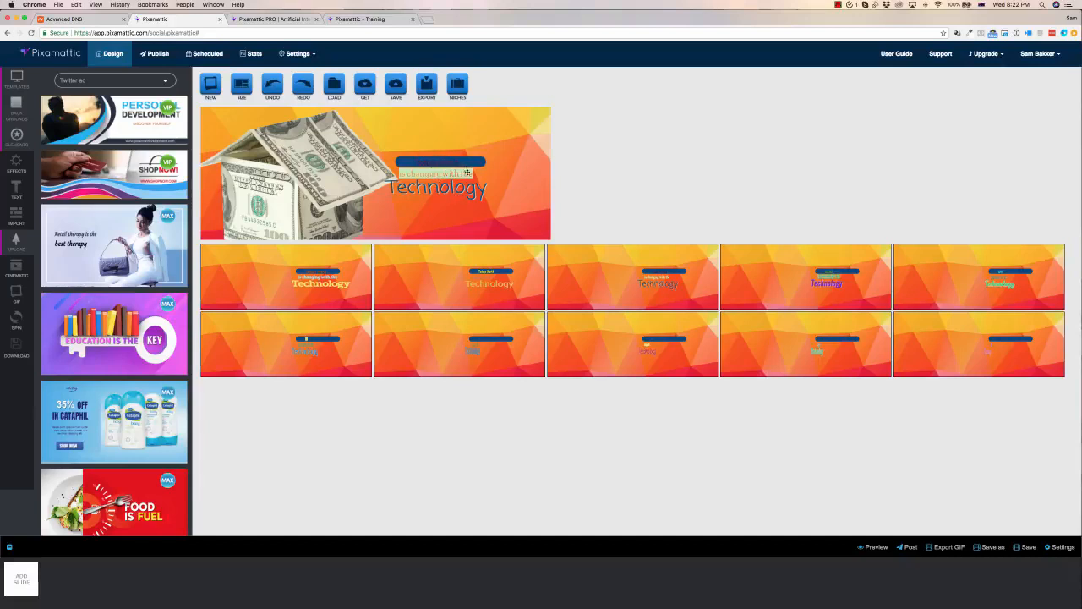
{"action": "left_click", "coordinate": [299, 155]}
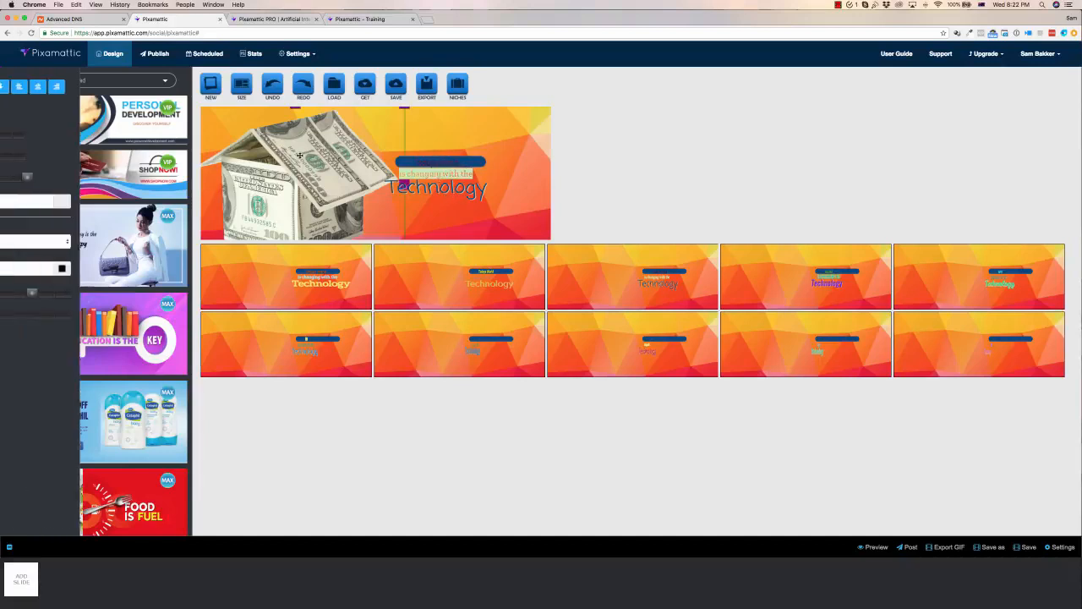
{"action": "left_click", "coordinate": [785, 347]}
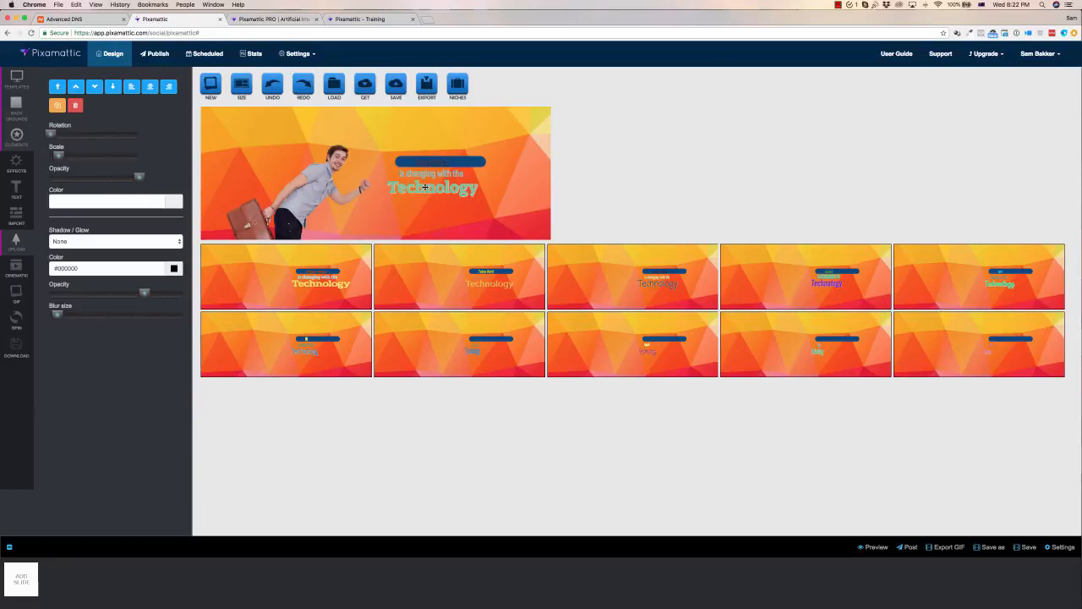
{"action": "left_click", "coordinate": [947, 288]}
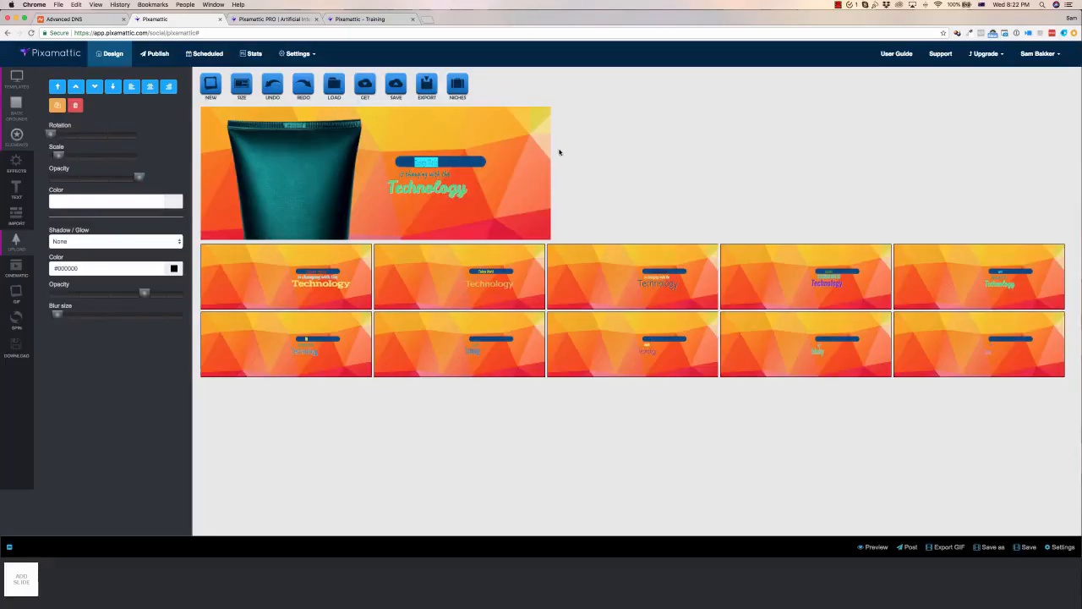
{"action": "left_click", "coordinate": [95, 87]}
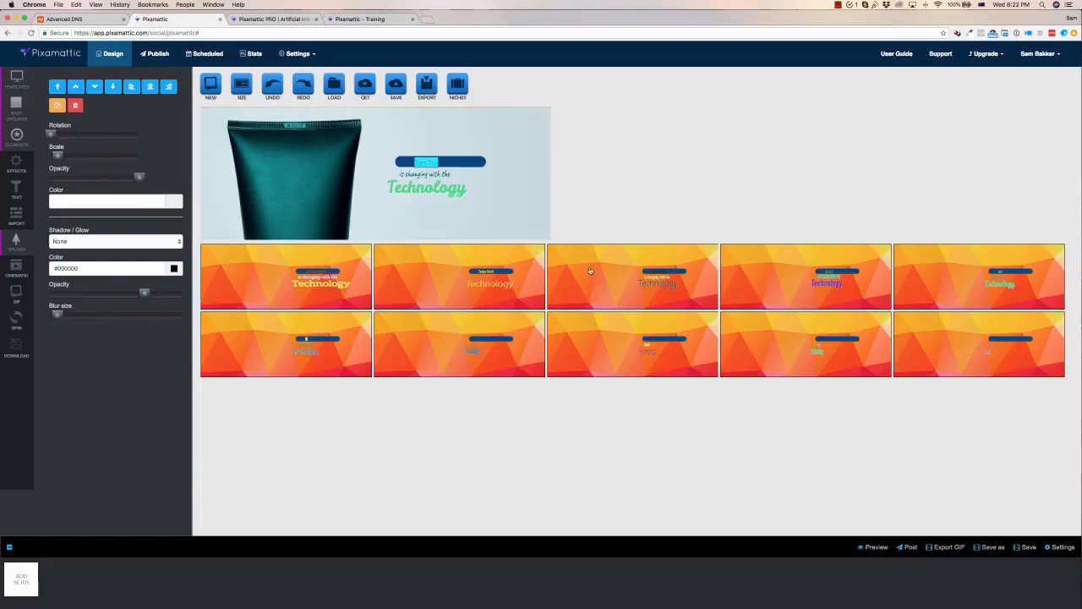
{"action": "key", "text": "space"}
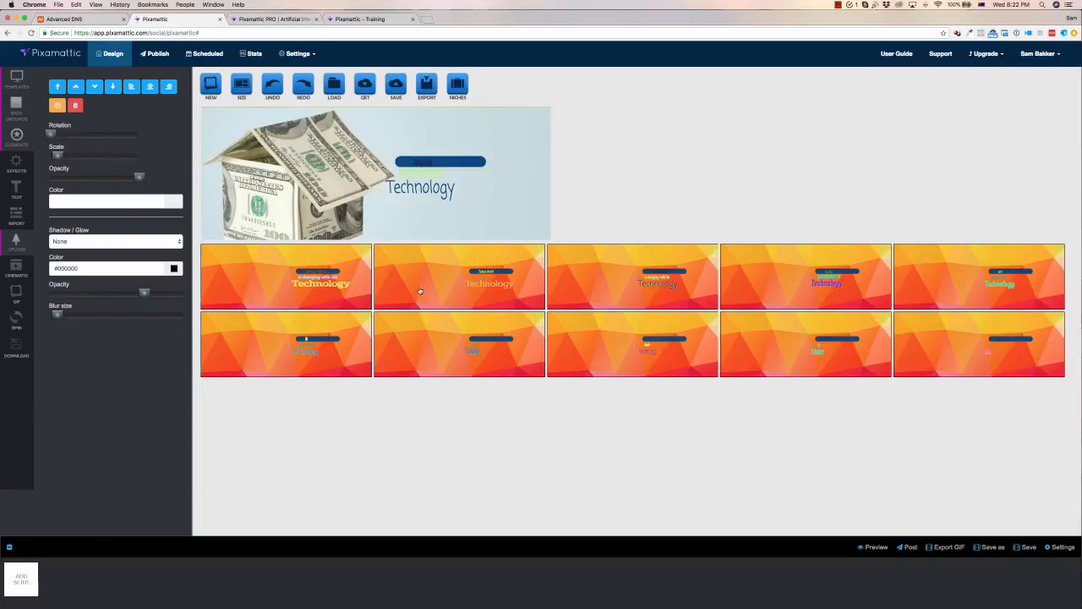
{"action": "left_click", "coordinate": [401, 293]}
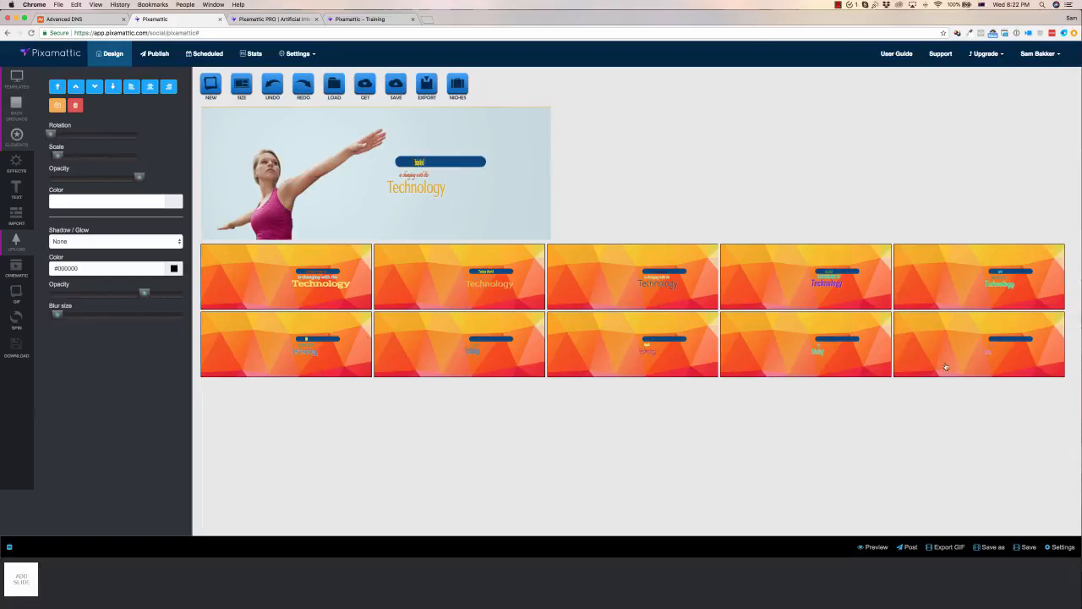
Open the template gallery and load the ShopNow! banner template onto the canvas
{"action": "left_click", "coordinate": [7, 80]}
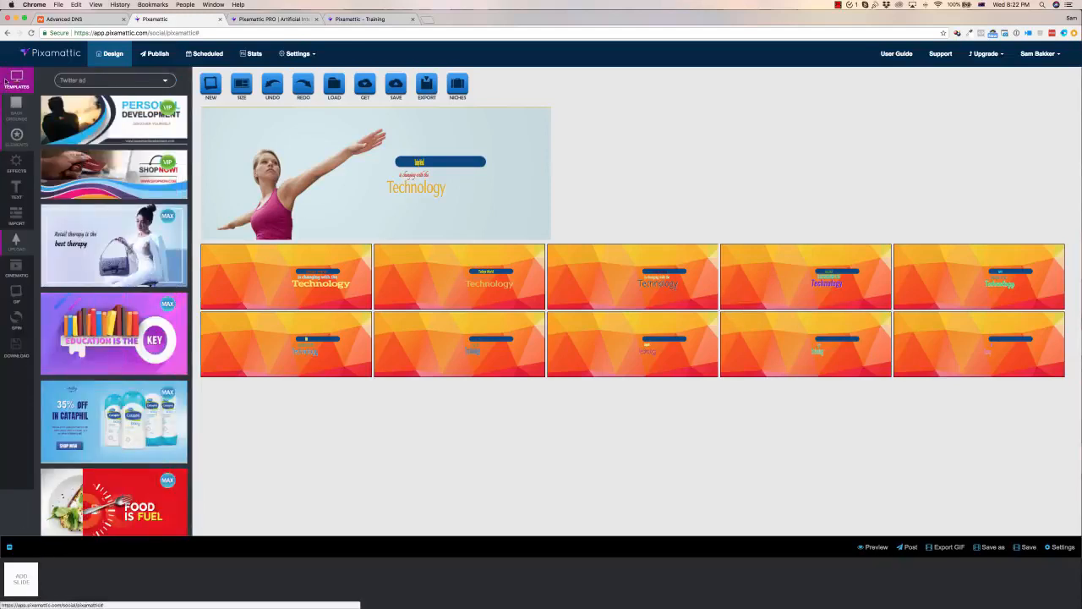
{"action": "left_click", "coordinate": [120, 183]}
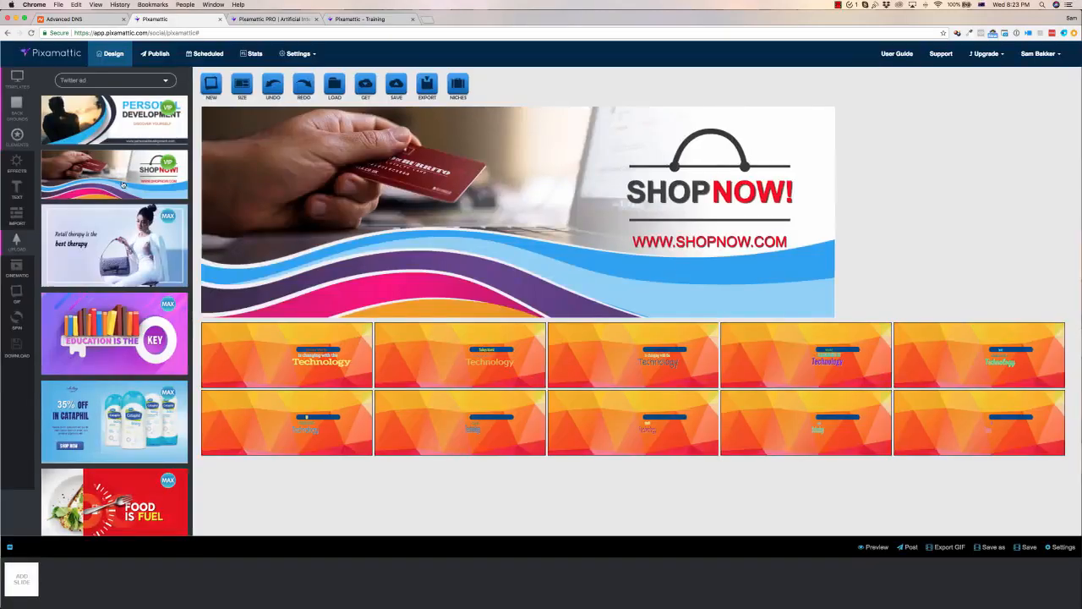
Generate spin variations of the ShopNow! banner, adding Icons to the elements being spun
{"action": "left_click", "coordinate": [16, 320]}
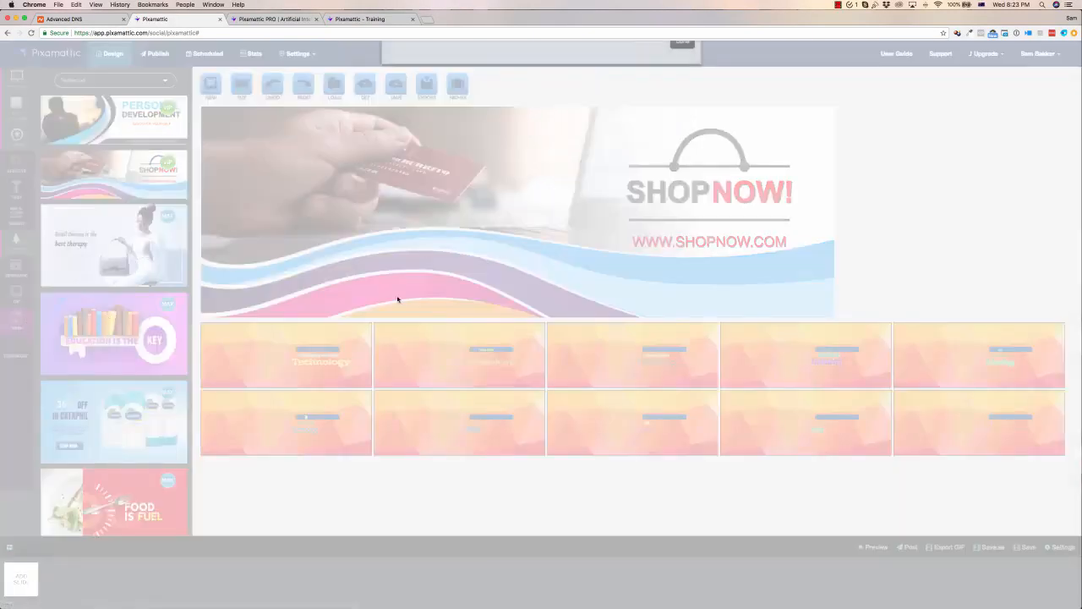
{"action": "left_click", "coordinate": [644, 362]}
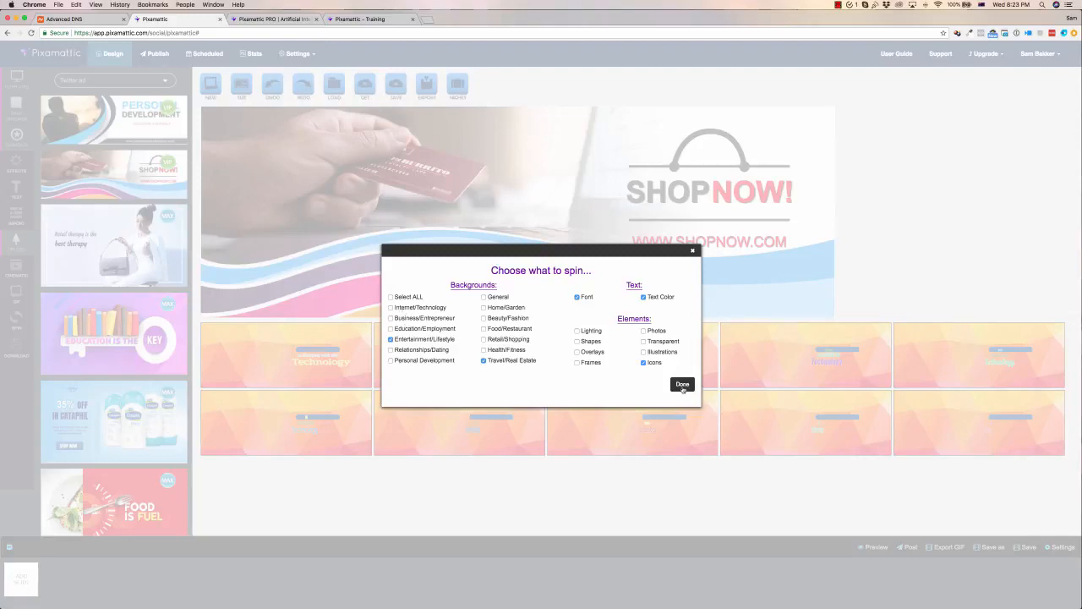
{"action": "left_click", "coordinate": [682, 385]}
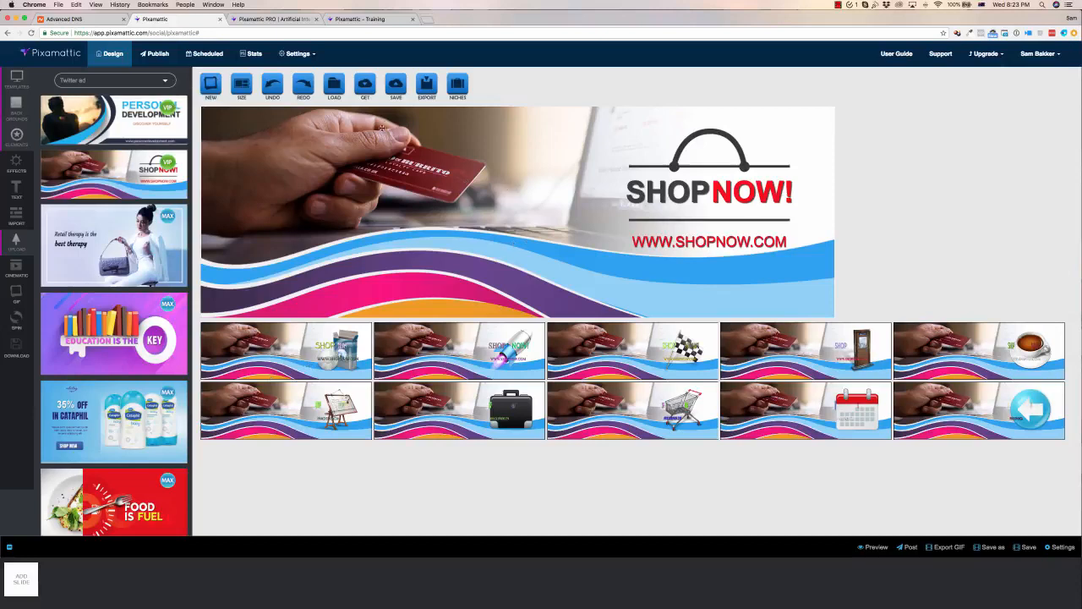
Export the current banner design as a PNG image
{"action": "left_click", "coordinate": [427, 88]}
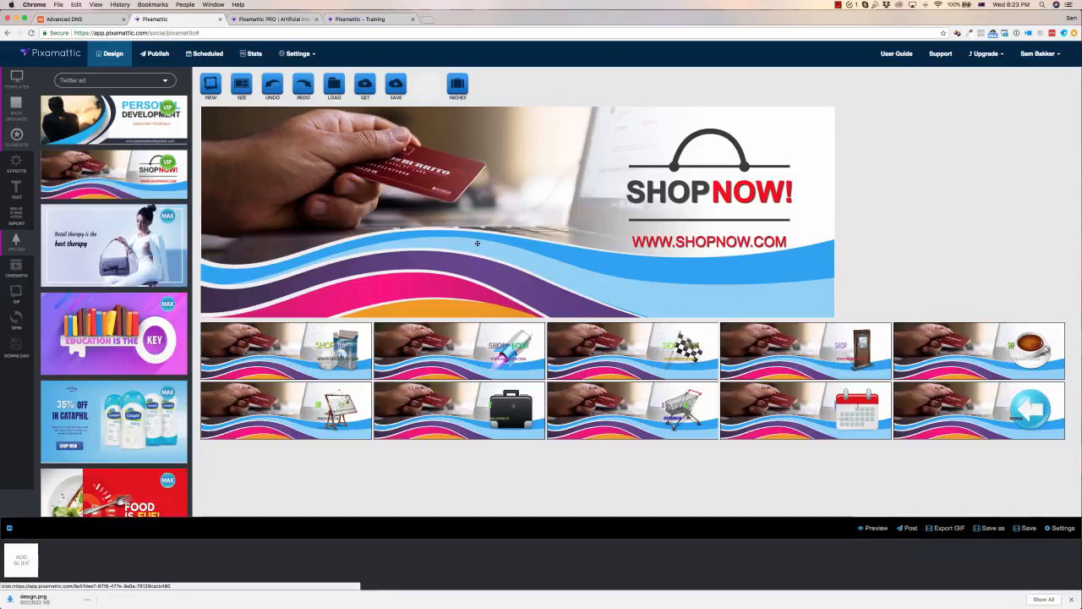
{"action": "mouse_move", "coordinate": [410, 607]}
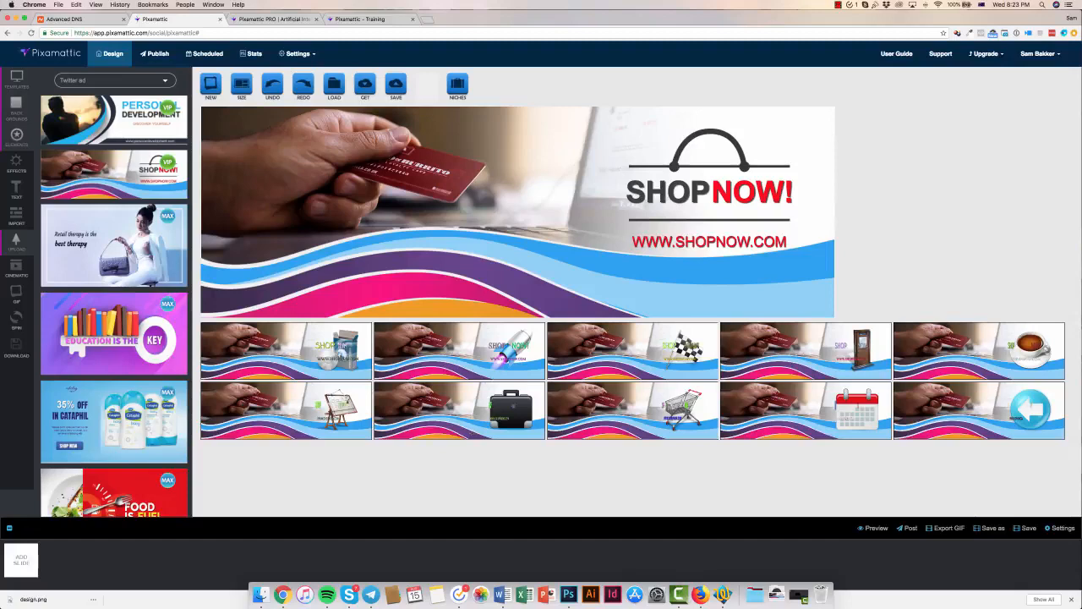
Check the Scheduled Posts page and return to the Design workspace
{"action": "left_click", "coordinate": [205, 53]}
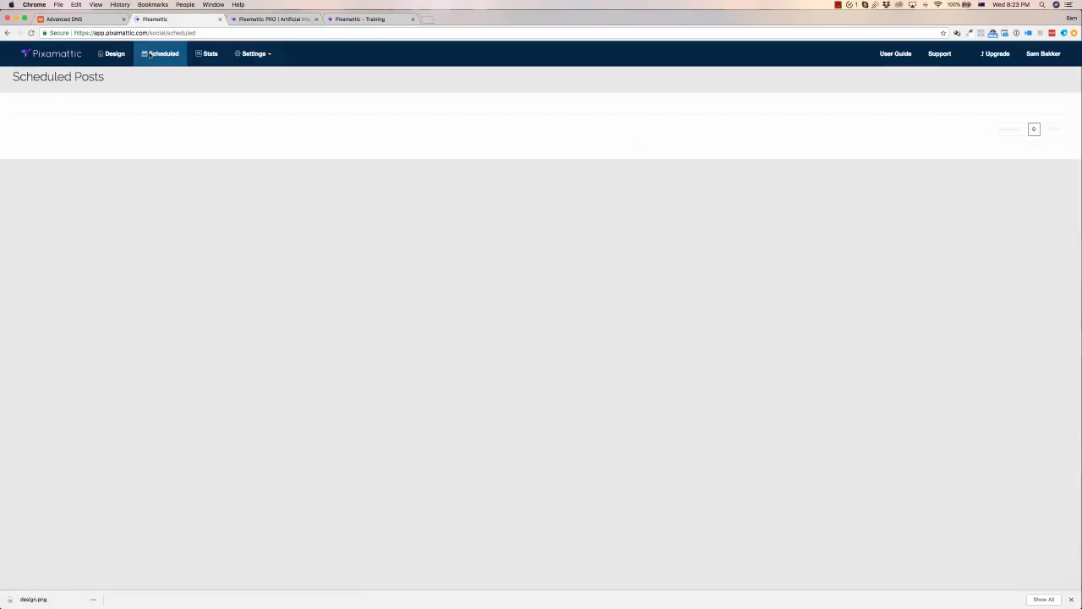
{"action": "left_click", "coordinate": [114, 53]}
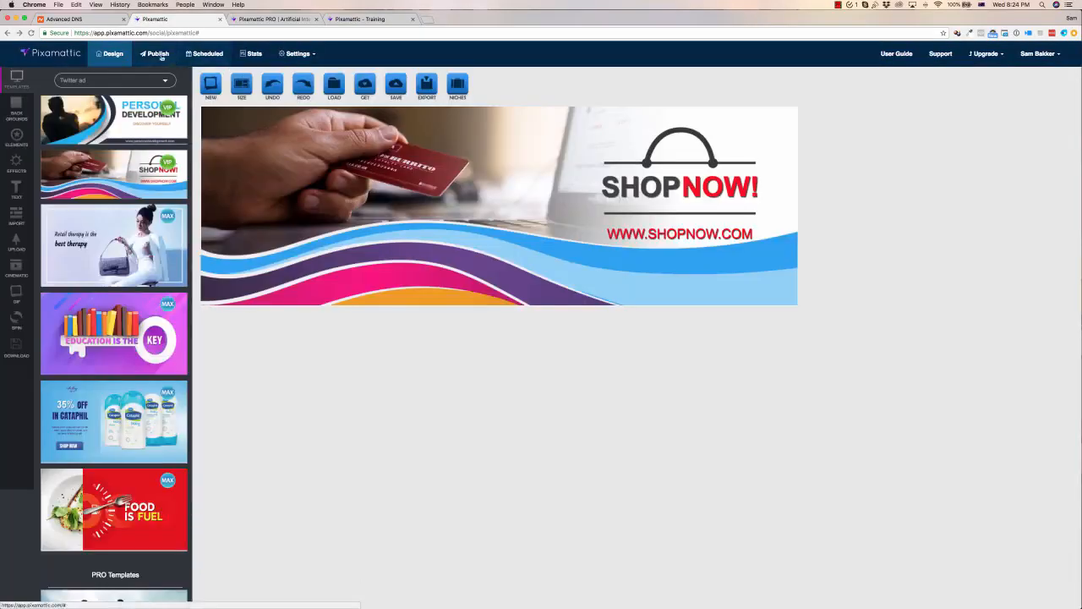
Try to schedule a Facebook post of the banner with the message 'Post content', then close the publish dialog
{"action": "left_click", "coordinate": [158, 56]}
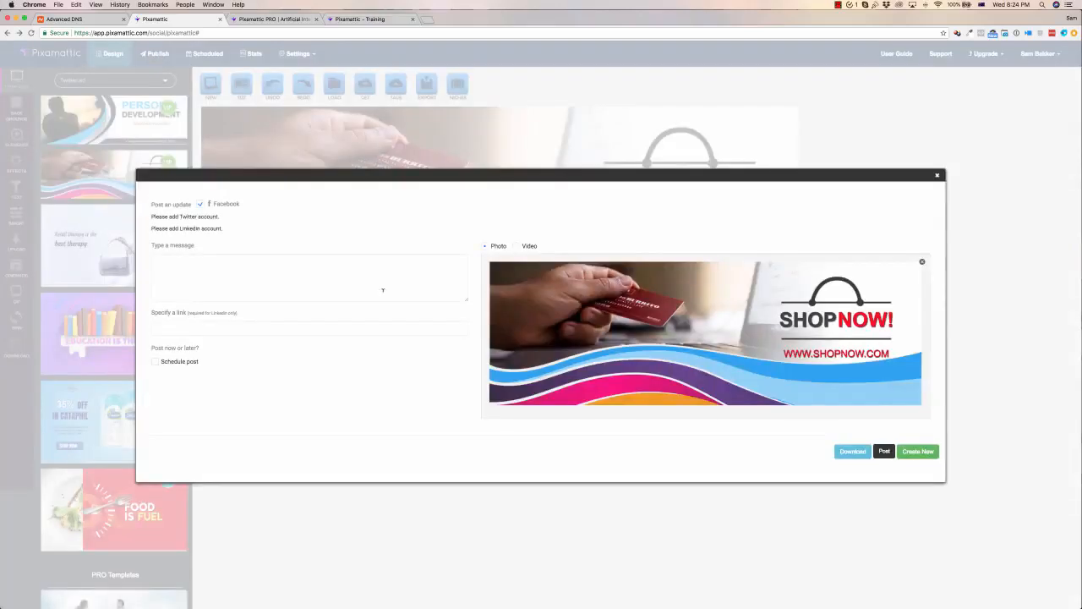
{"action": "left_click", "coordinate": [199, 262]}
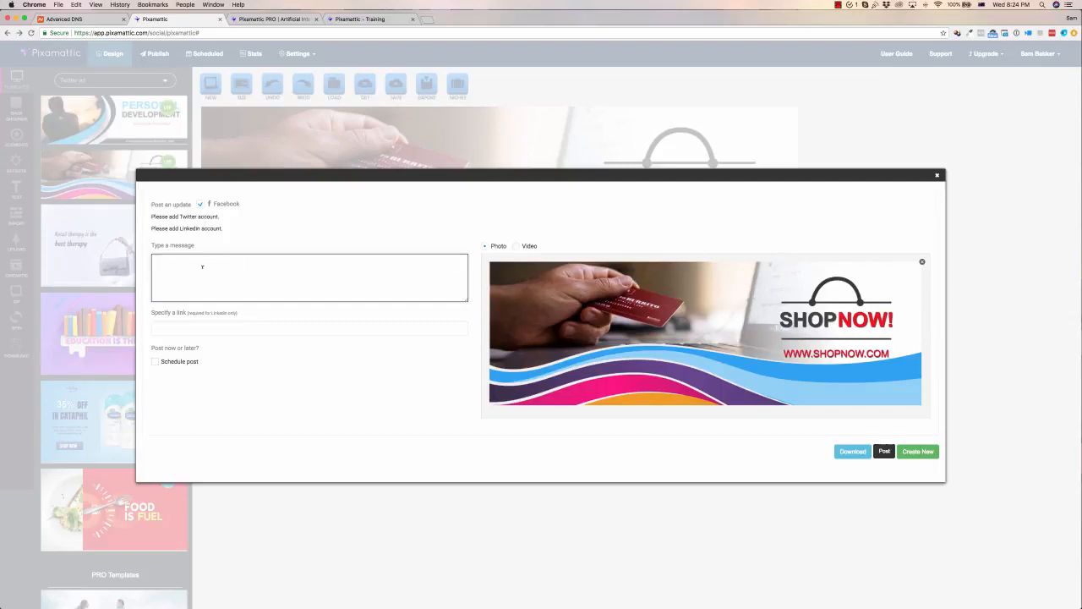
{"action": "type", "text": "Post content"}
{"action": "left_click", "coordinate": [224, 328]}
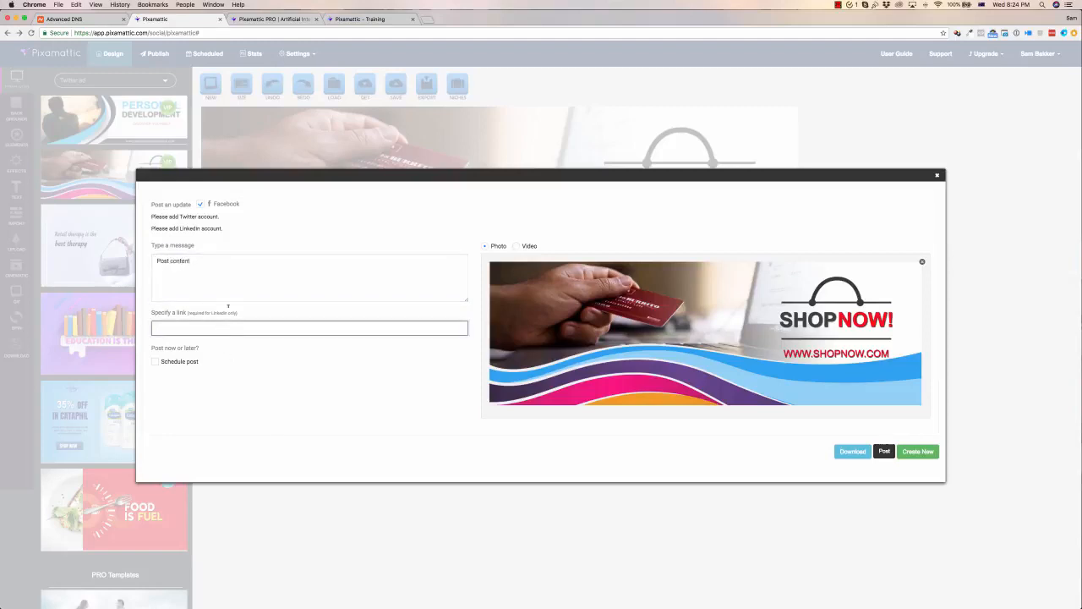
{"action": "left_click", "coordinate": [158, 362]}
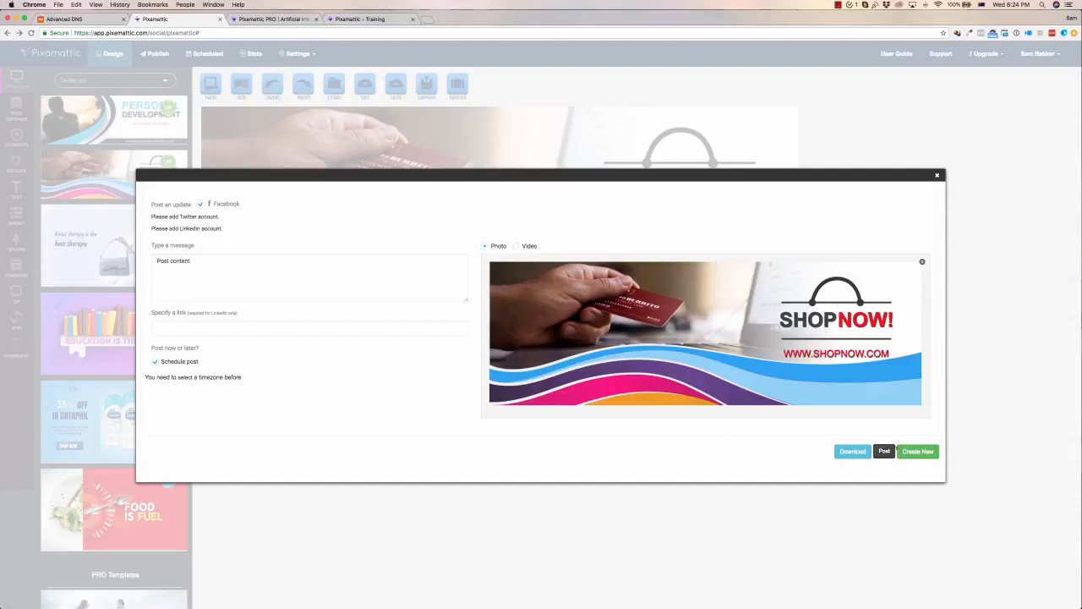
{"action": "left_click", "coordinate": [936, 175]}
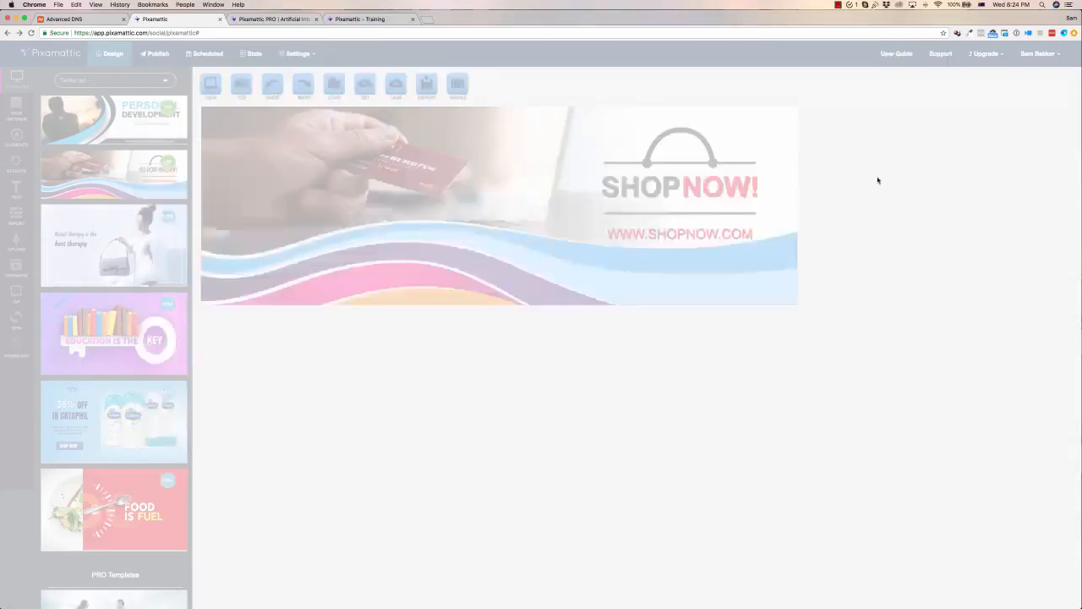
Open the Social Media settings to review the connected Facebook fan page account
{"action": "left_click", "coordinate": [297, 55]}
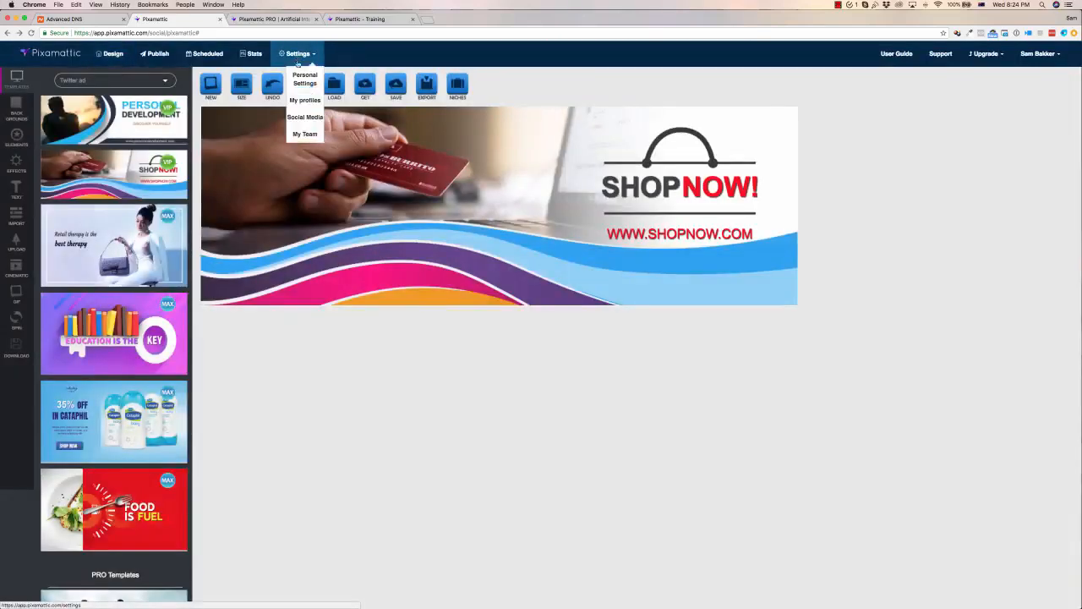
{"action": "left_click", "coordinate": [298, 119]}
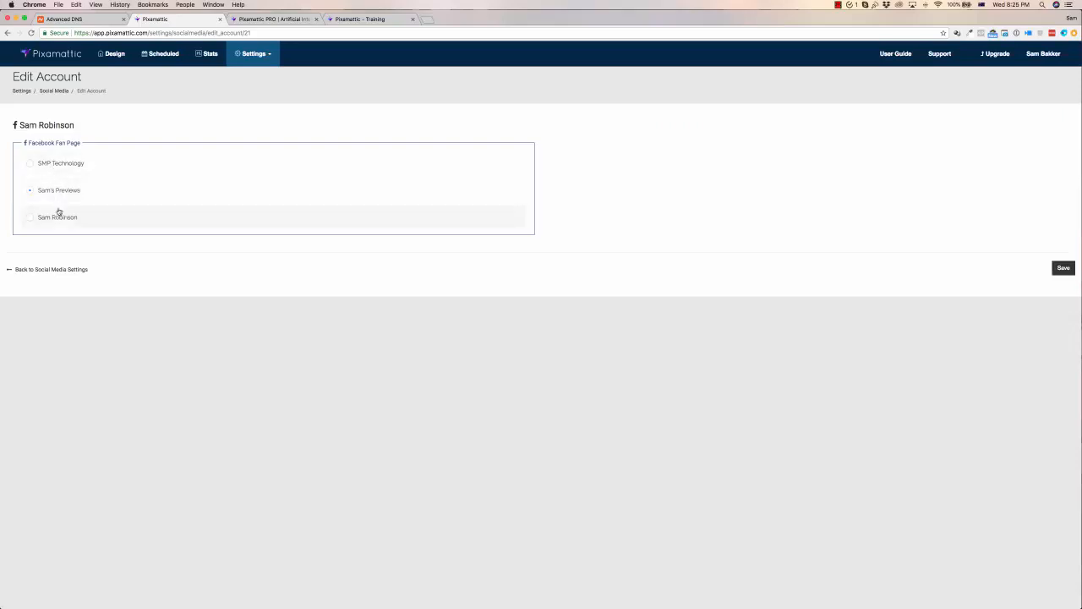
Set the account timezone to (GMT-11:00) Midway Island in Personal Settings and return to Design
{"action": "left_click", "coordinate": [254, 55]}
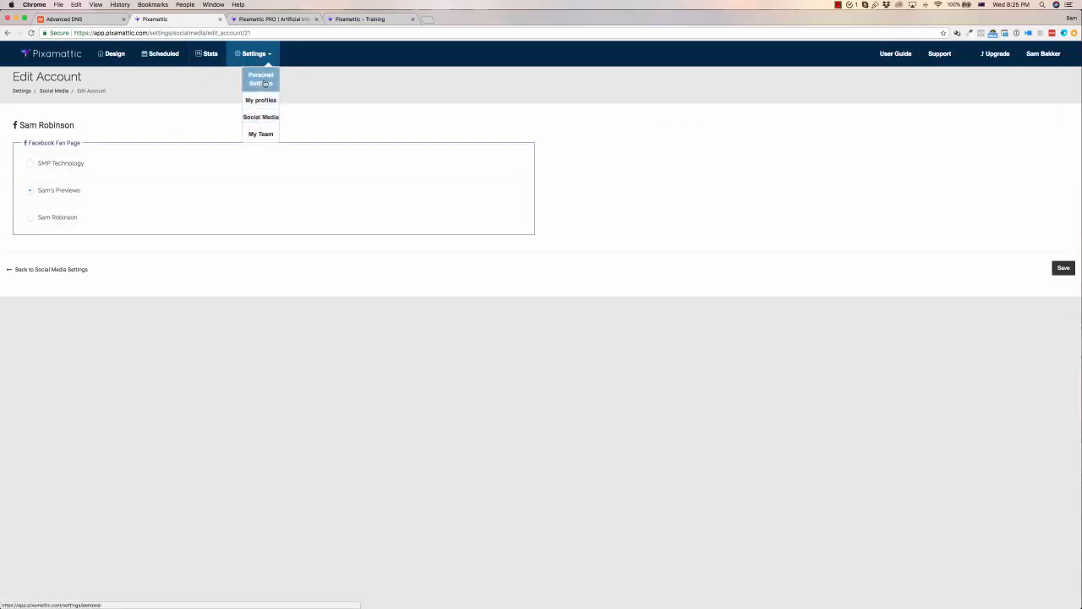
{"action": "left_click", "coordinate": [260, 79]}
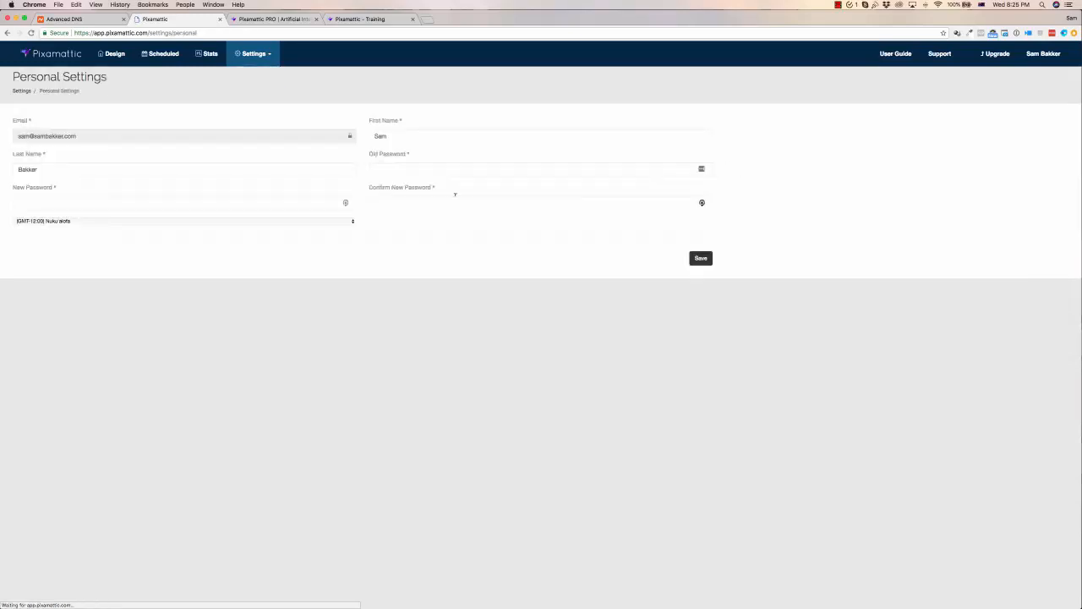
{"action": "left_click", "coordinate": [188, 221]}
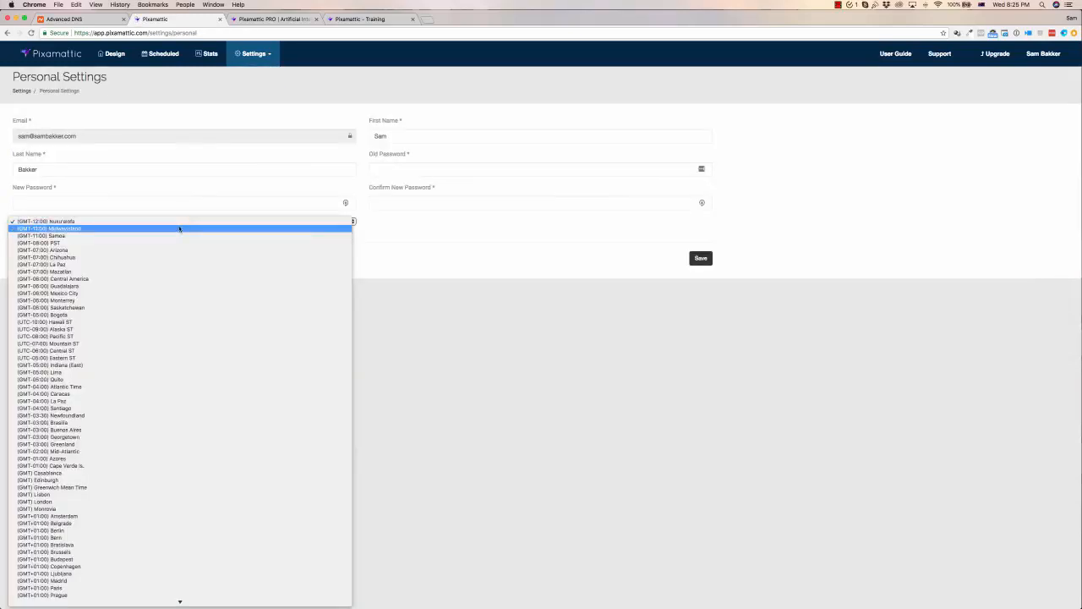
{"action": "left_click", "coordinate": [179, 228]}
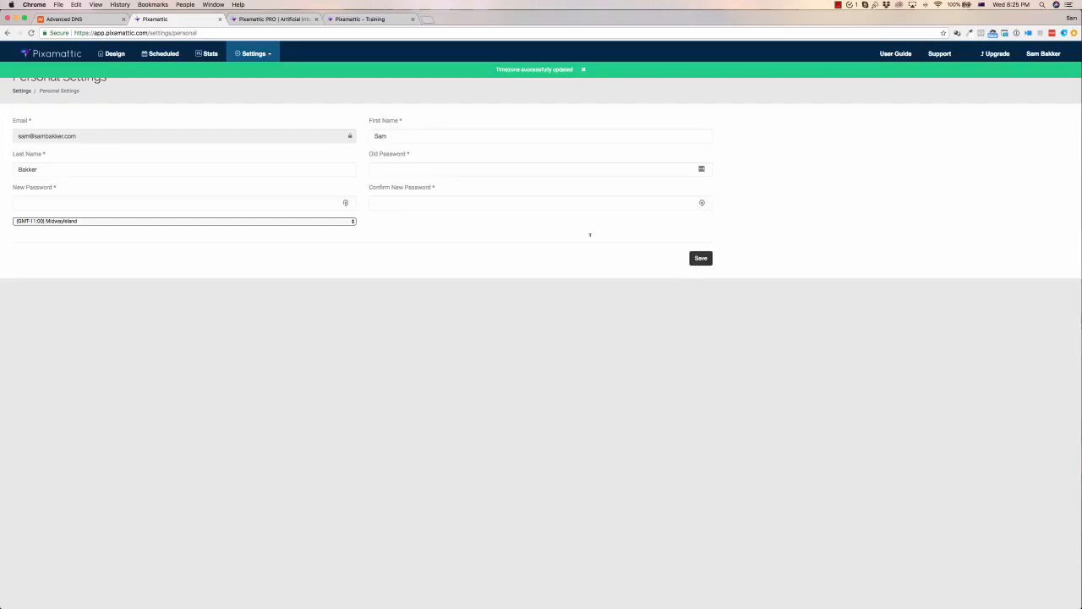
{"action": "left_click", "coordinate": [110, 54]}
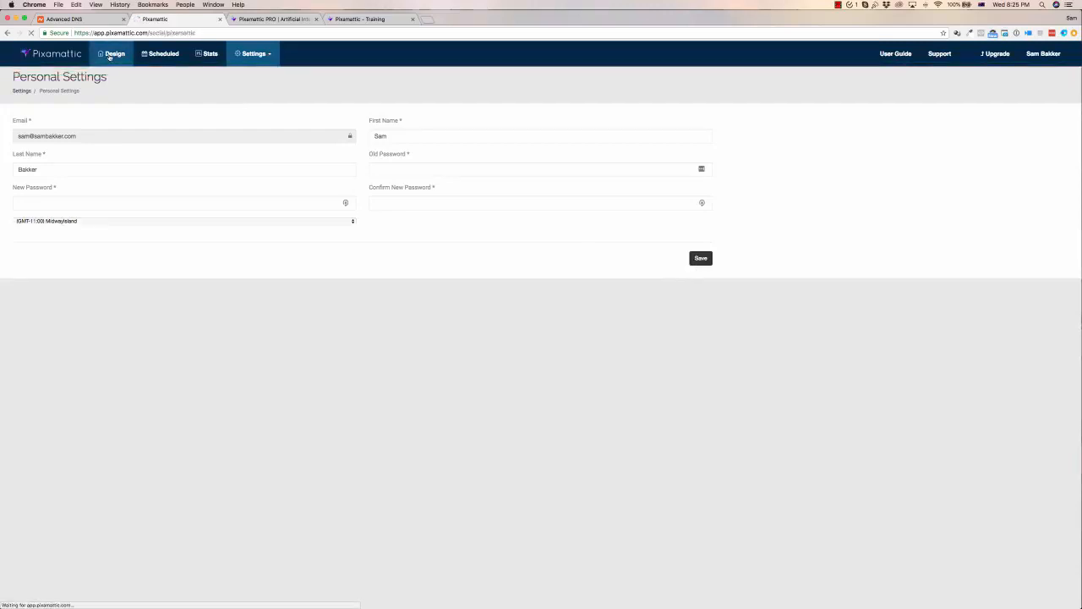